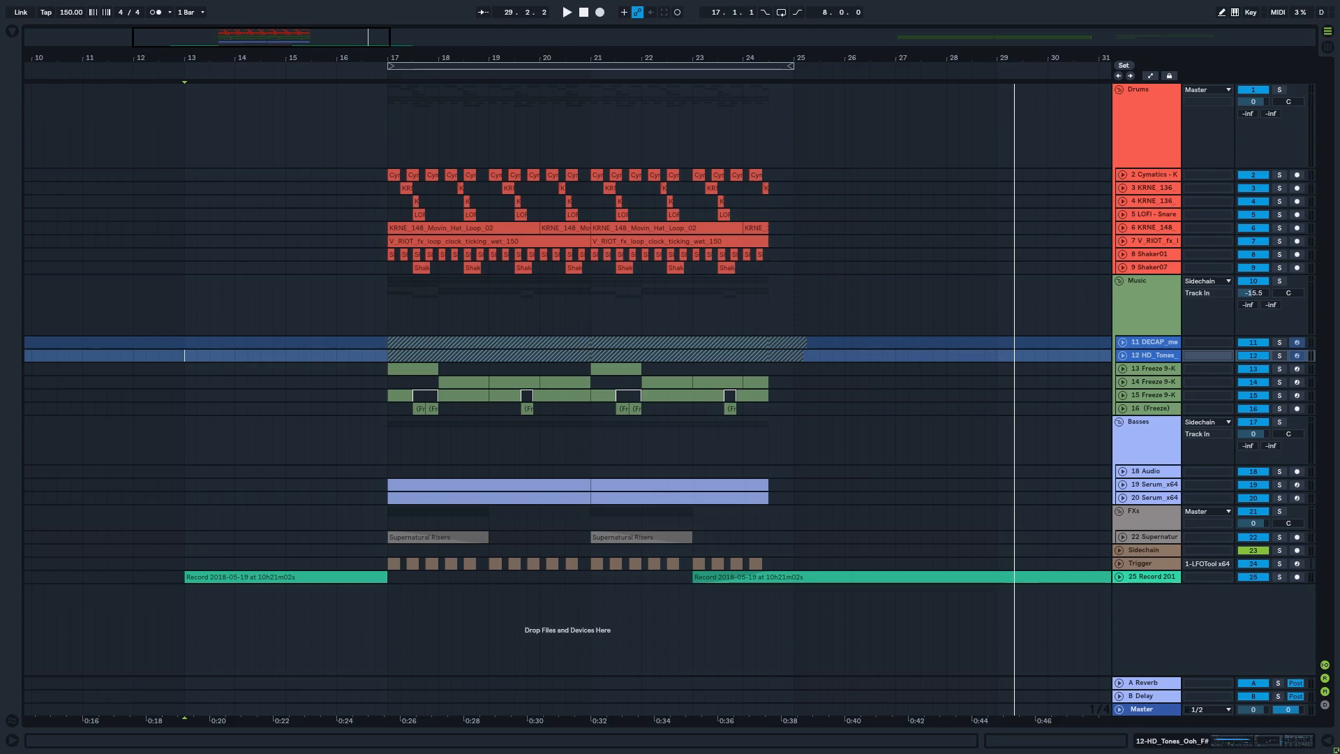
# Solo tracks 13 and 14 together and play them from bar 17
pyautogui.press('space')
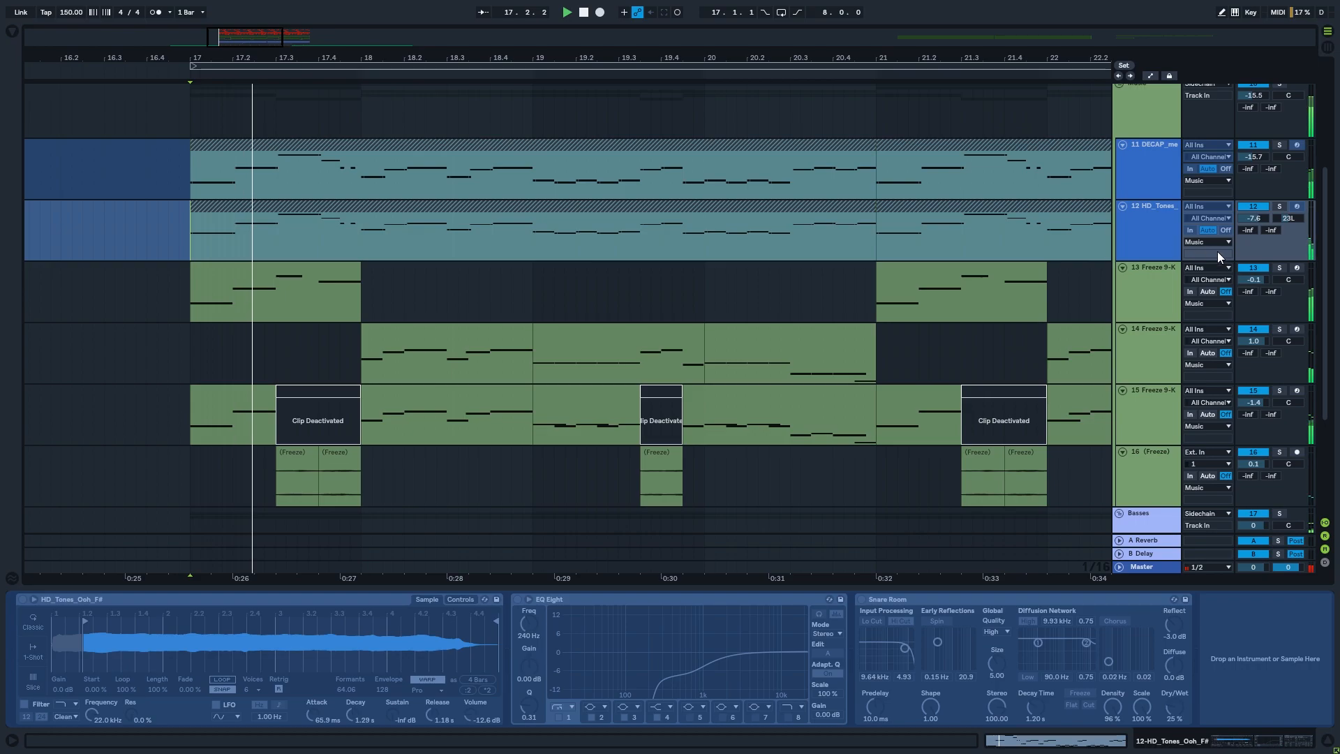
pyautogui.click(1161, 286)
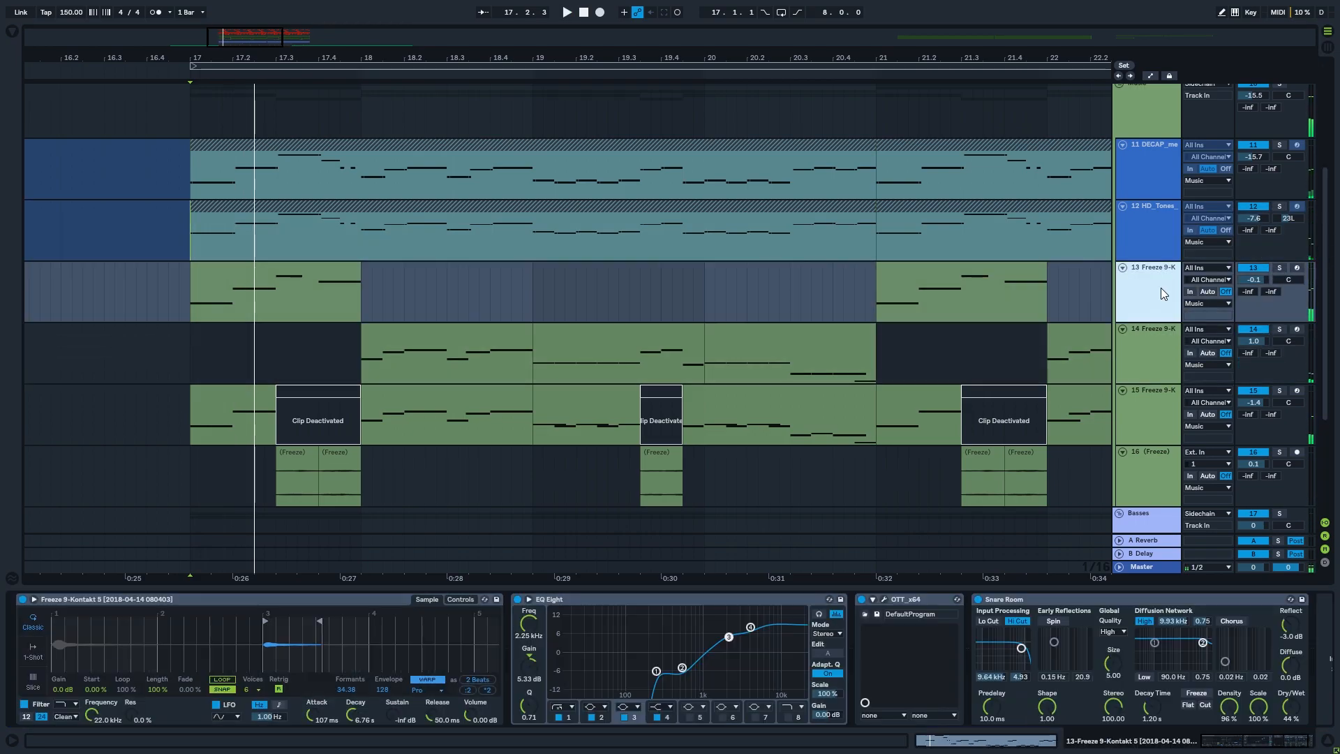
pyautogui.keyDown('shift'); pyautogui.click(1160, 342); pyautogui.keyUp('shift')
pyautogui.click(1278, 330)
pyautogui.press('space')
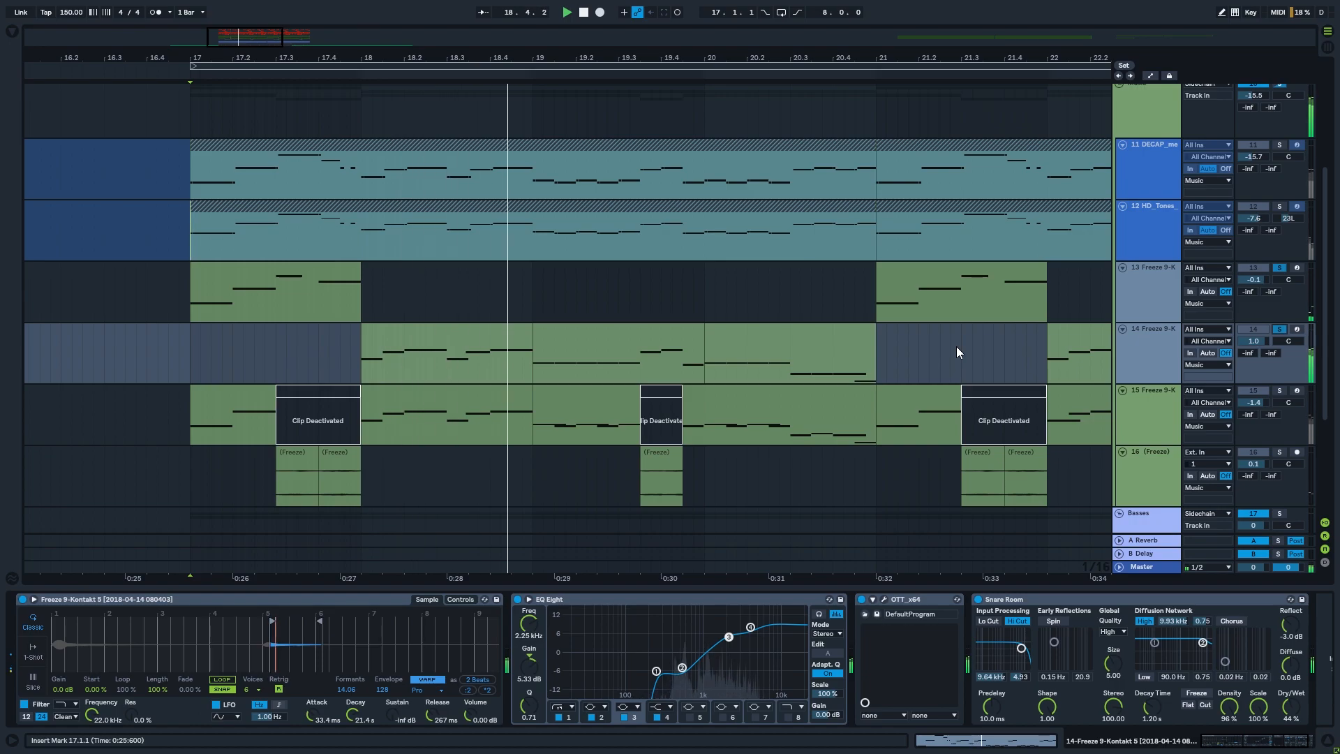
# Examine the OTT compressor settings on track 13, closing the plug-in window when done
pyautogui.scroll(-2, 949, 335)
pyautogui.moveTo(975, 293); pyautogui.dragTo(971, 293)
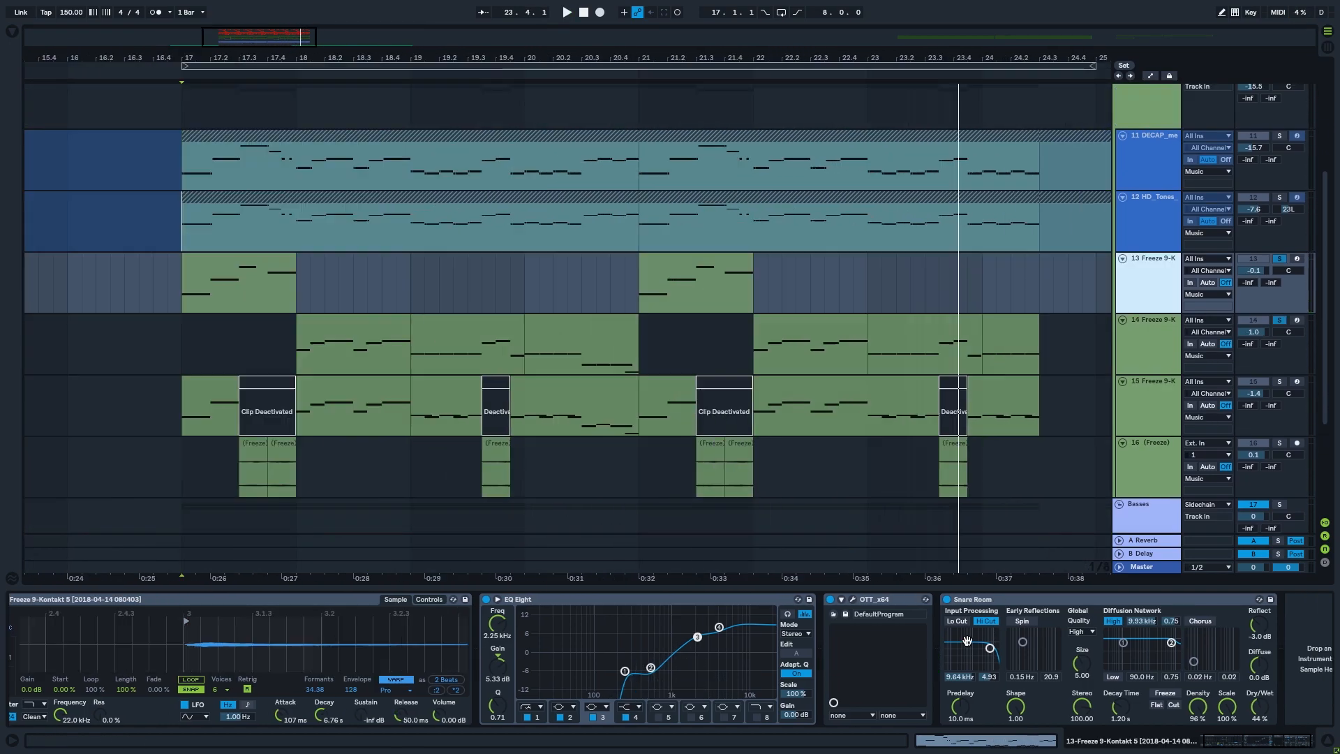
pyautogui.scroll(-1, 847, 597)
pyautogui.click(831, 599)
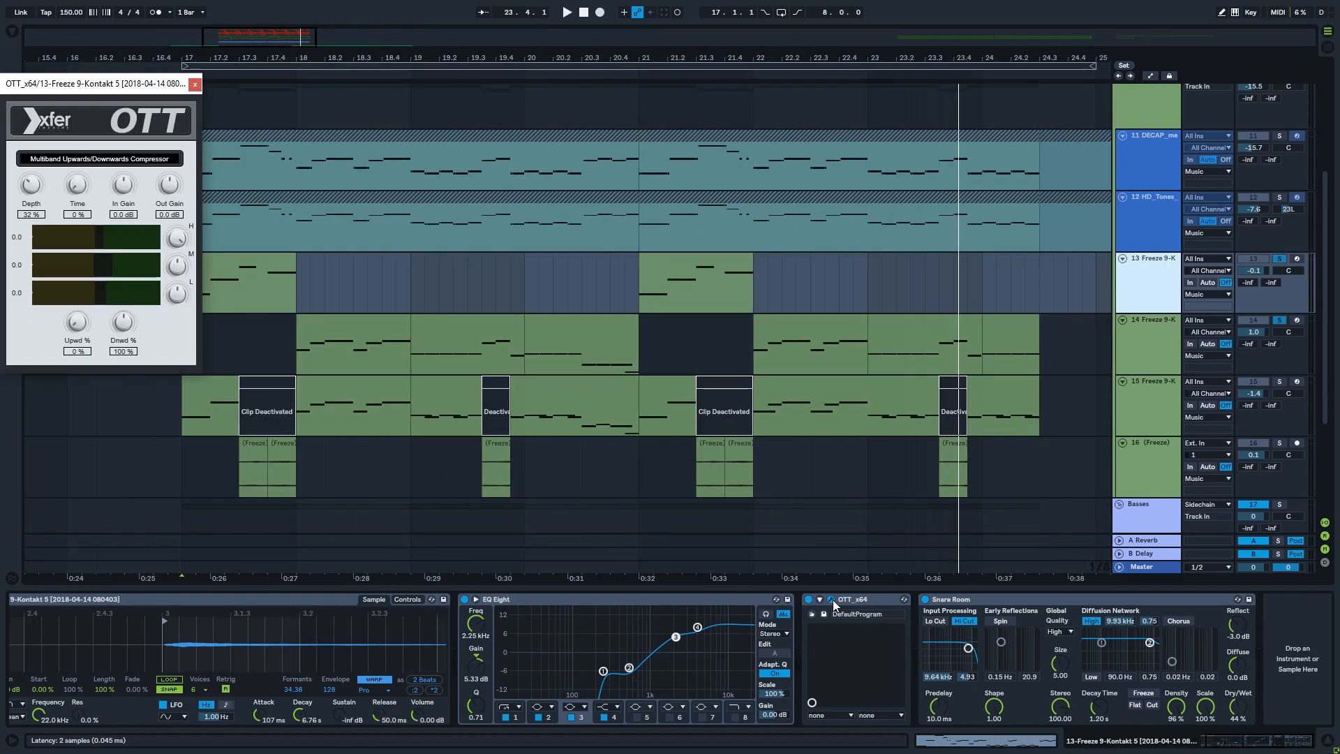
pyautogui.click(196, 85)
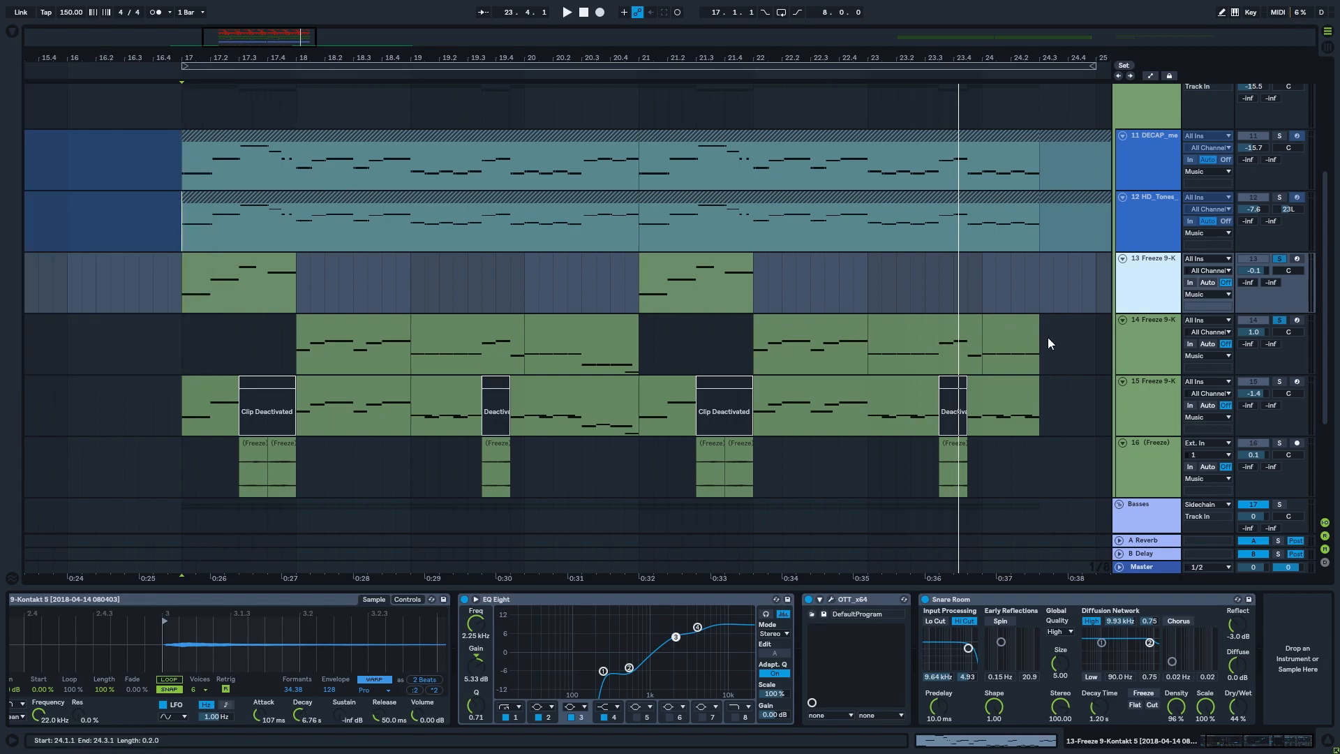
# Examine the OTT settings on track 14 and the Simpler sample view on track 13
pyautogui.click(1137, 349)
pyautogui.scroll(-1, 1080, 645)
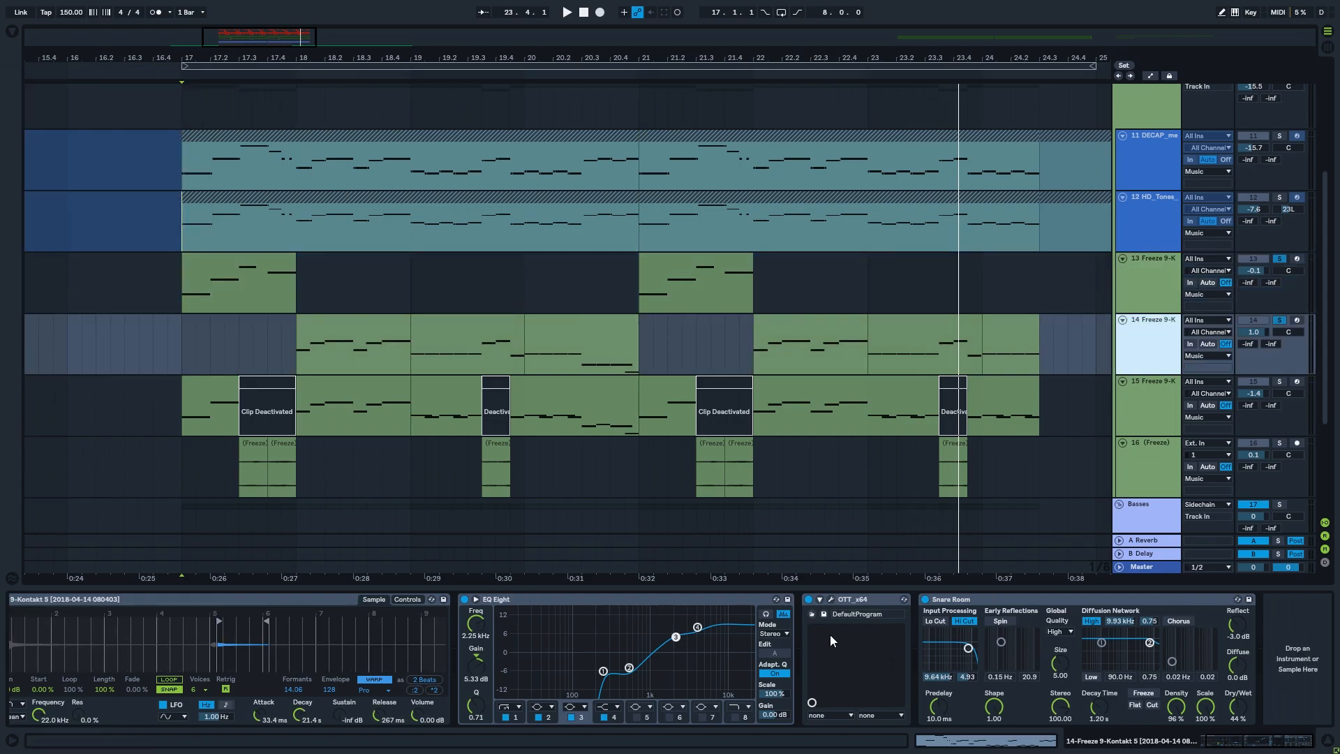
pyautogui.click(832, 599)
pyautogui.click(198, 86)
pyautogui.moveTo(341, 669); pyautogui.dragTo(296, 679)
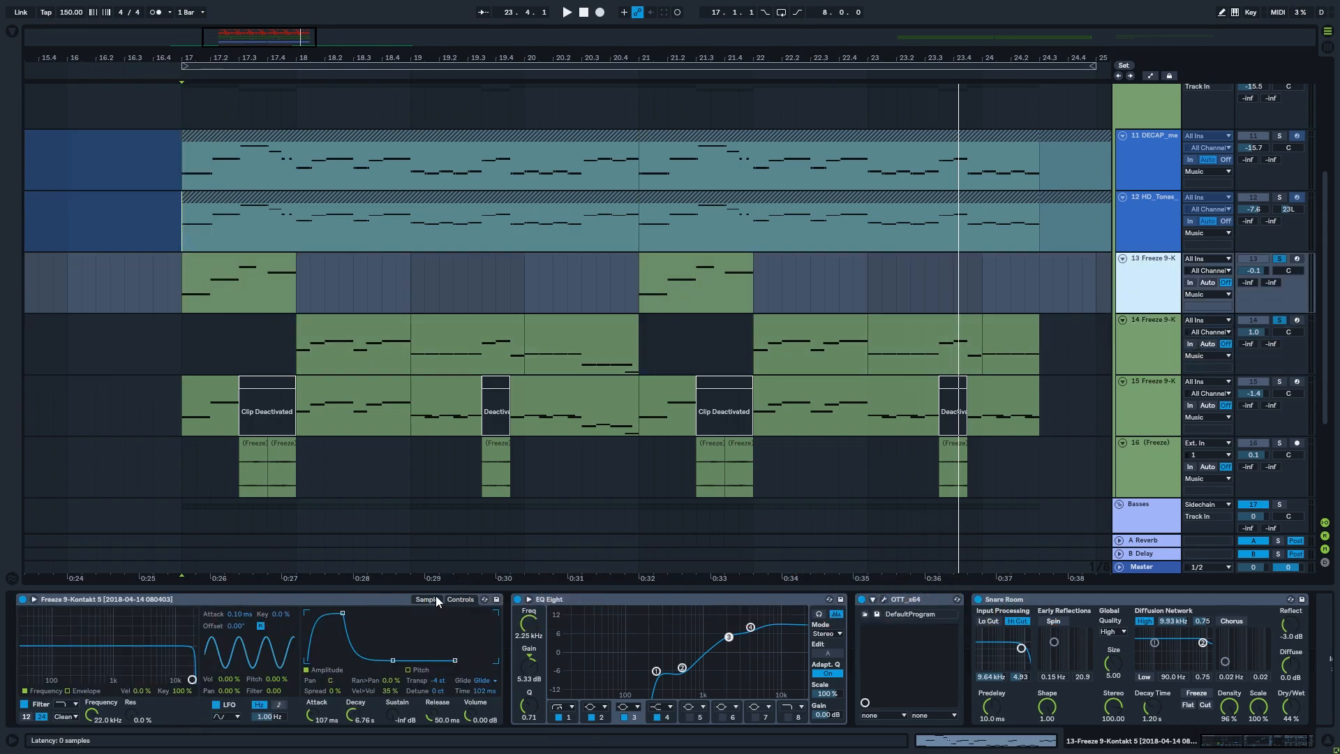
pyautogui.click(431, 599)
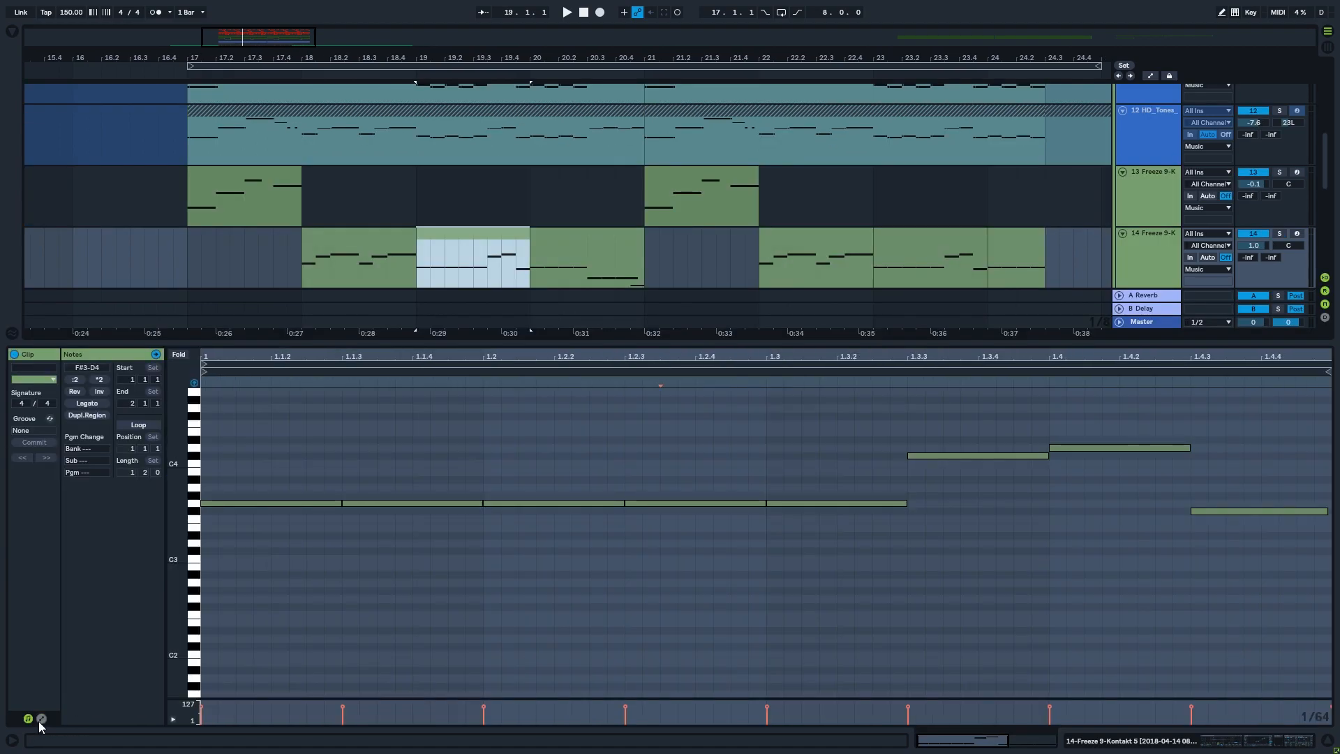
# Show the envelopes of track 14's bar 19 clip and compare its pitch-bend curve with the bar 20 and bar 22 clips
pyautogui.moveTo(663, 353); pyautogui.dragTo(663, 331)
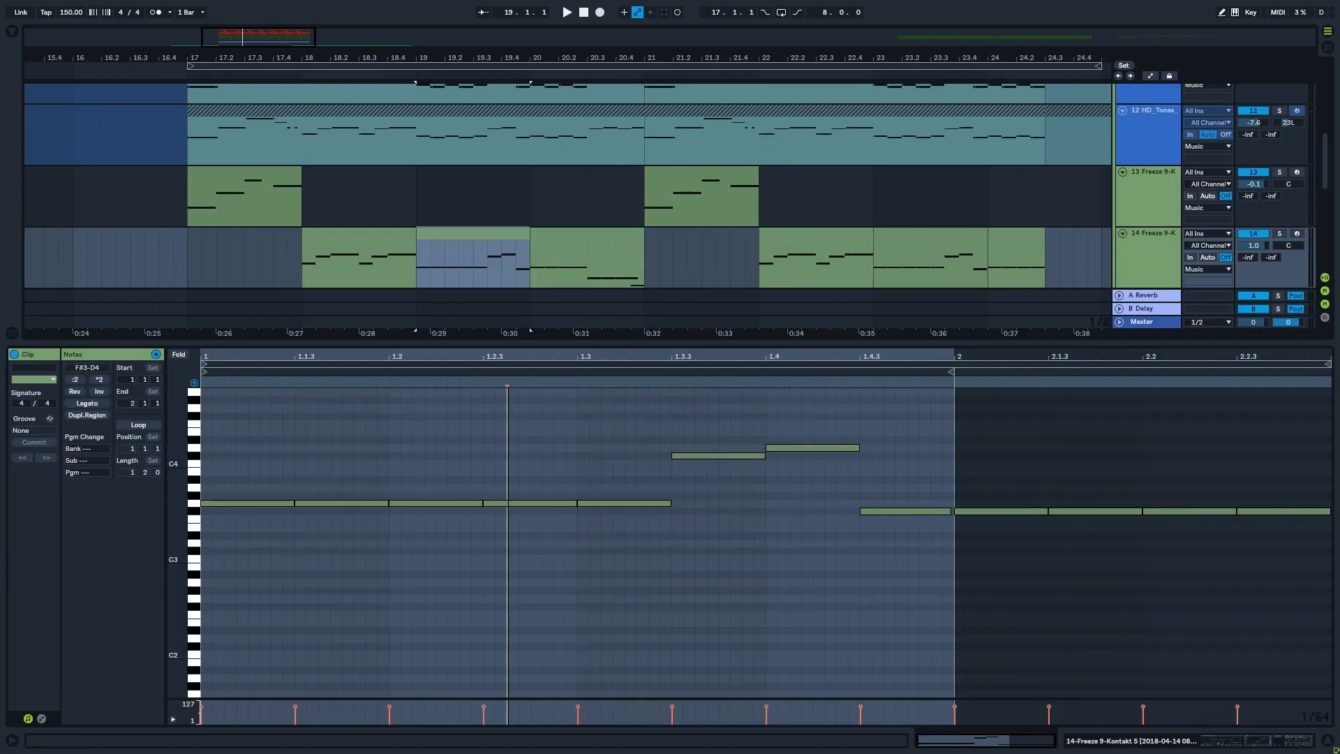
pyautogui.click(41, 718)
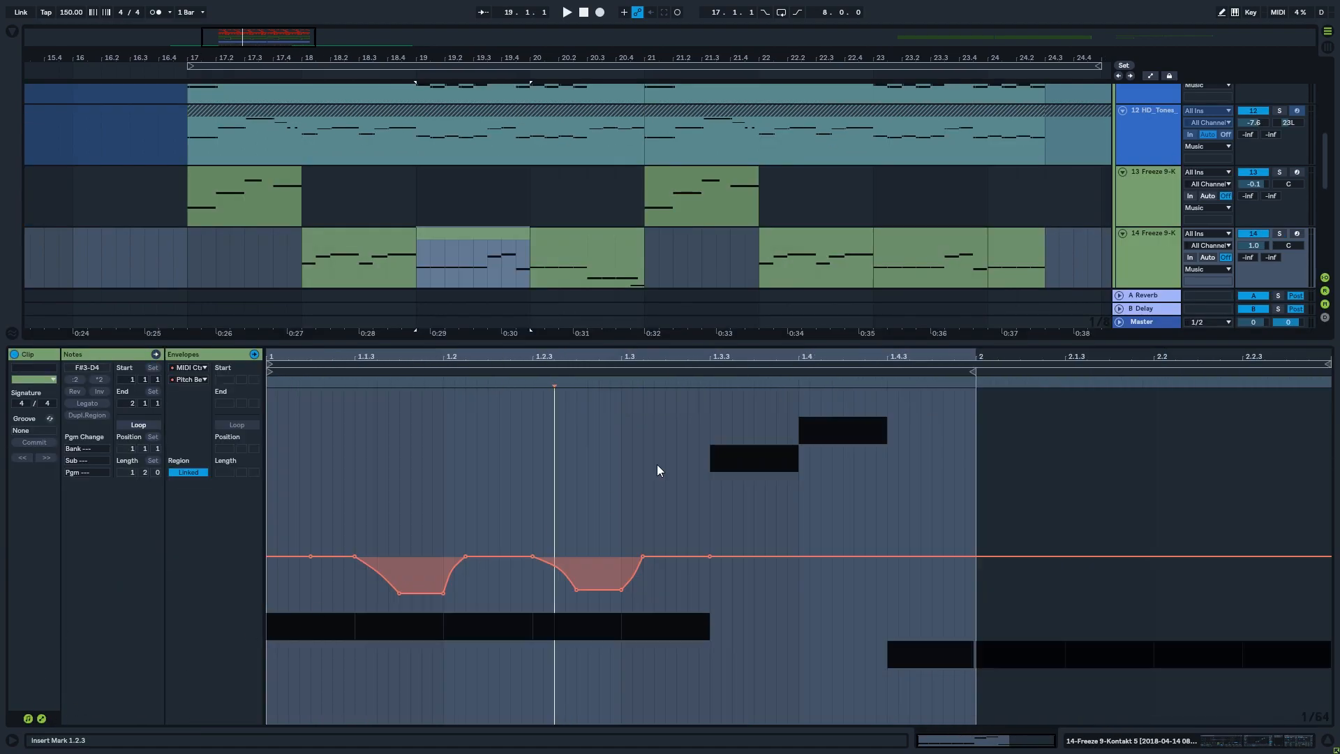
pyautogui.click(630, 236)
pyautogui.click(830, 242)
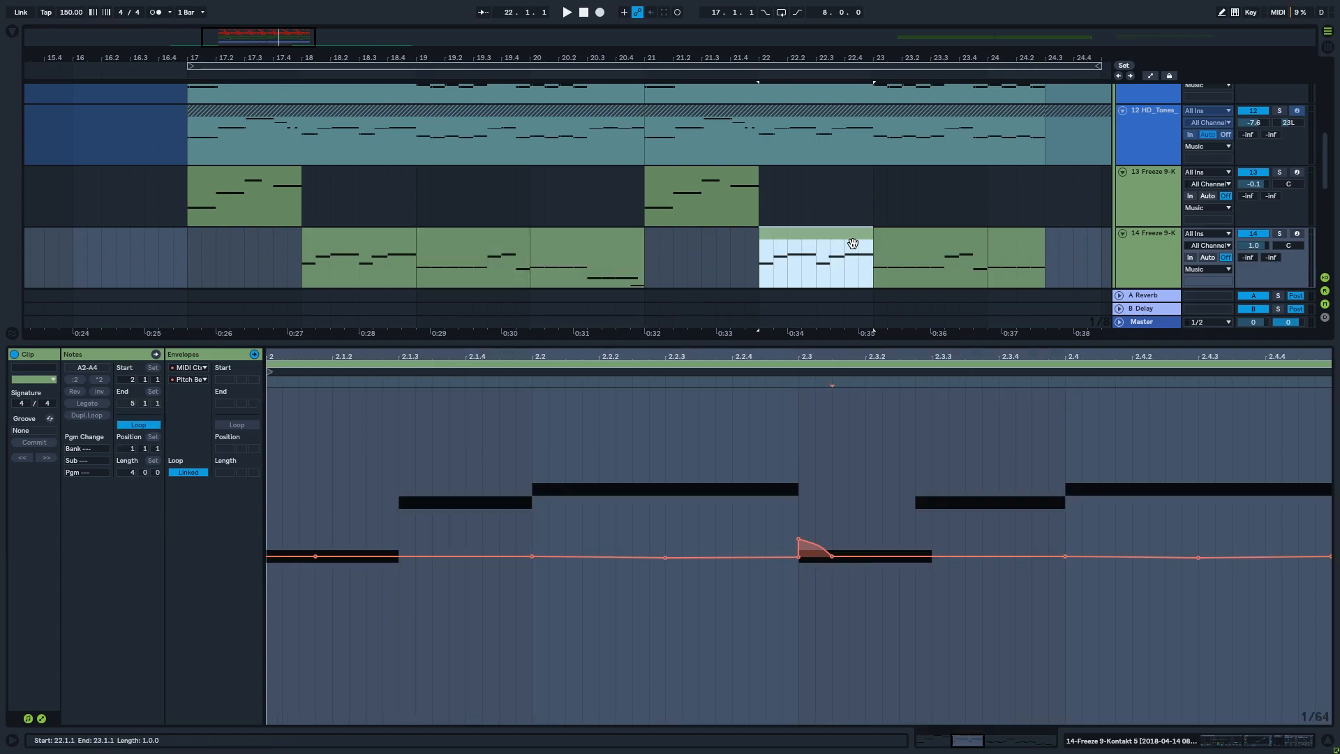
pyautogui.click(499, 243)
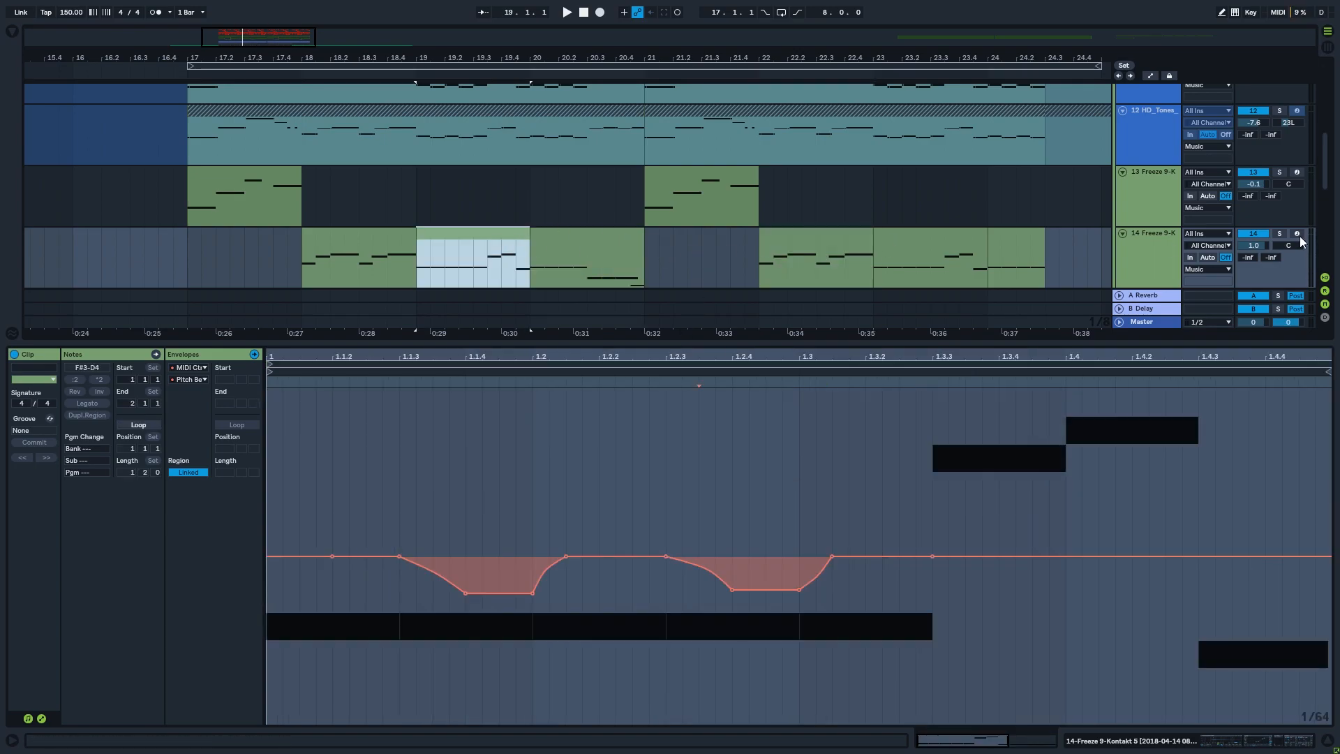
# Audition track 14 in solo from bar 19 while viewing the bar 20 and bar 22 pitch-bend envelopes, and toggle its solo again
pyautogui.click(1278, 233)
pyautogui.press('space')
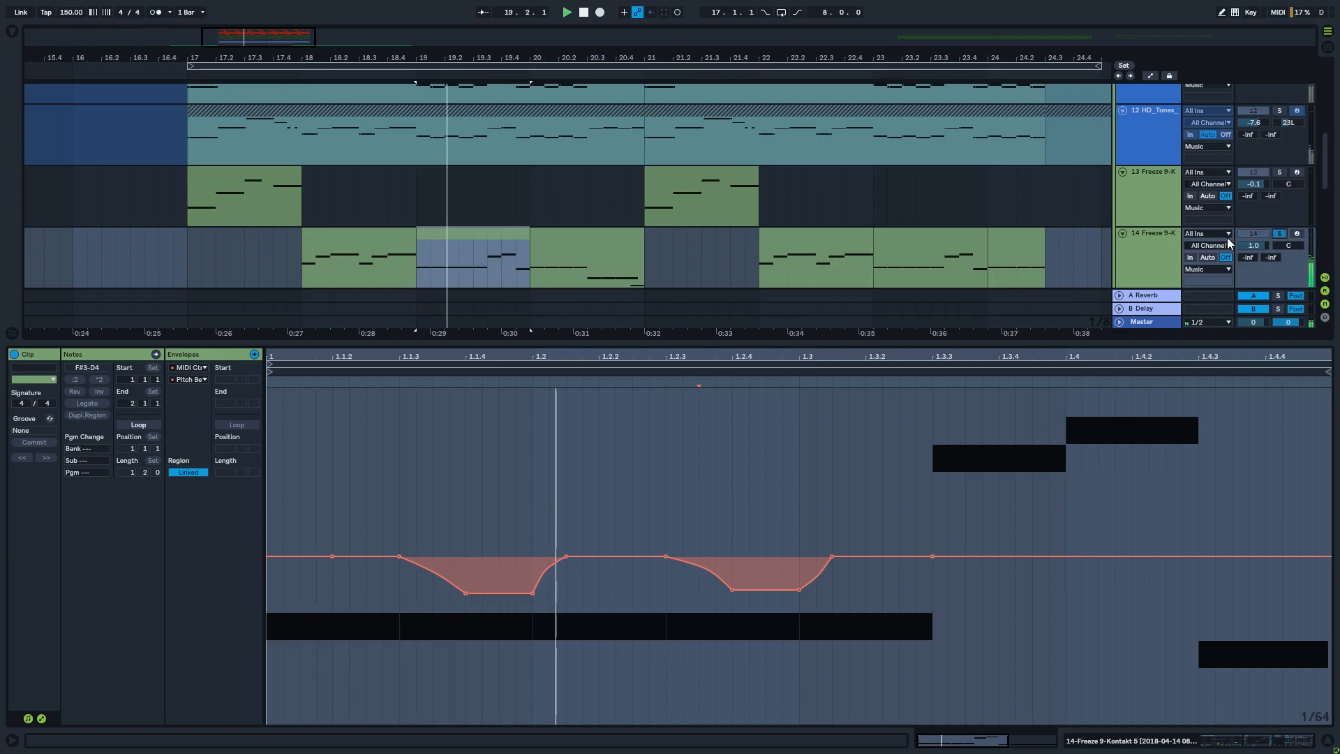
pyautogui.click(566, 235)
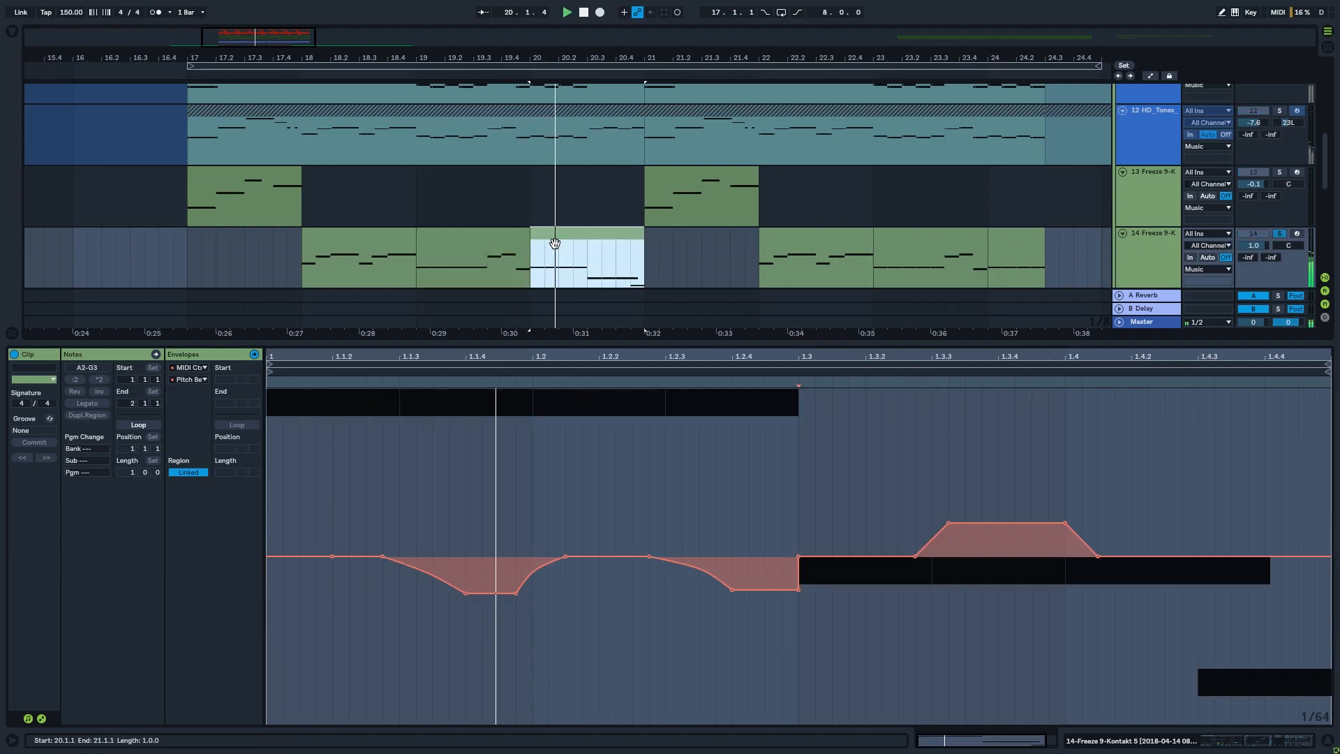
pyautogui.click(837, 240)
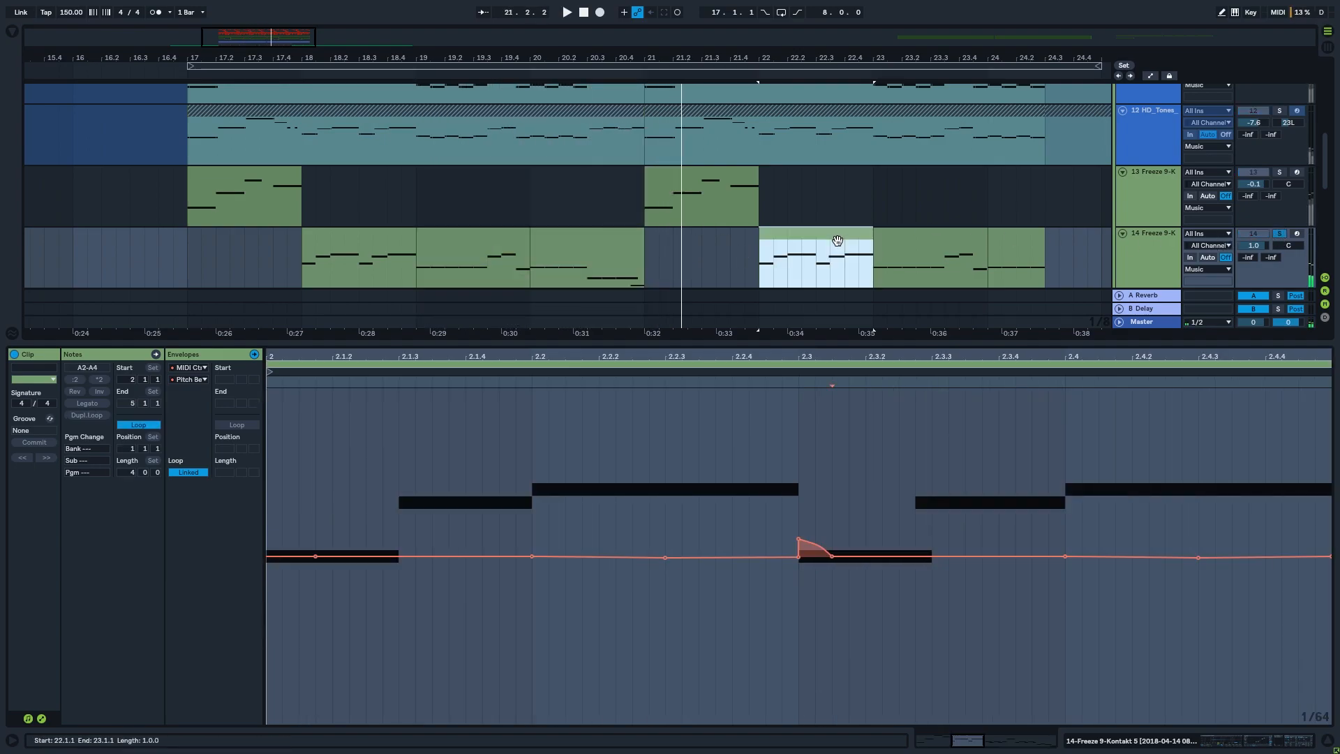
pyautogui.click(1279, 233)
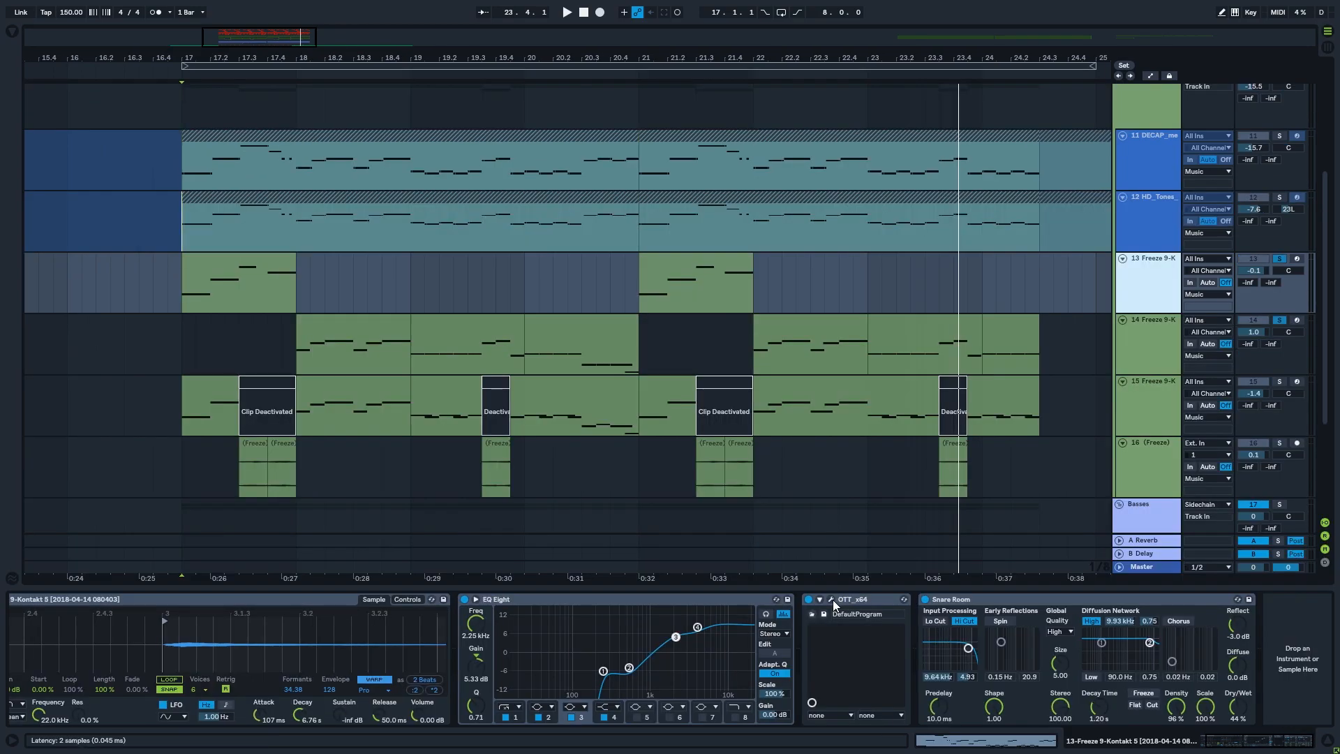
# Recheck the OTT plug-in settings on track 13 and track 14, closing each window after viewing
pyautogui.click(831, 599)
pyautogui.click(196, 85)
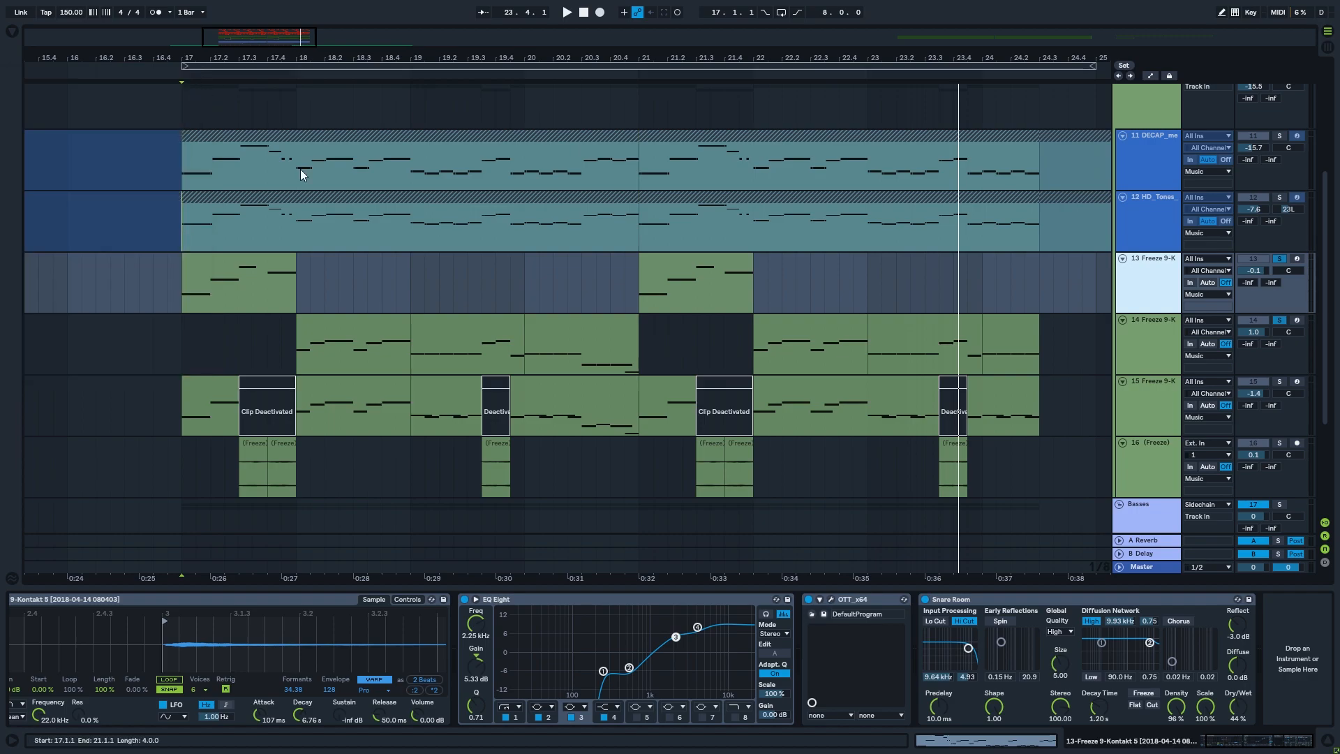
pyautogui.click(1139, 356)
pyautogui.scroll(-1, 1084, 660)
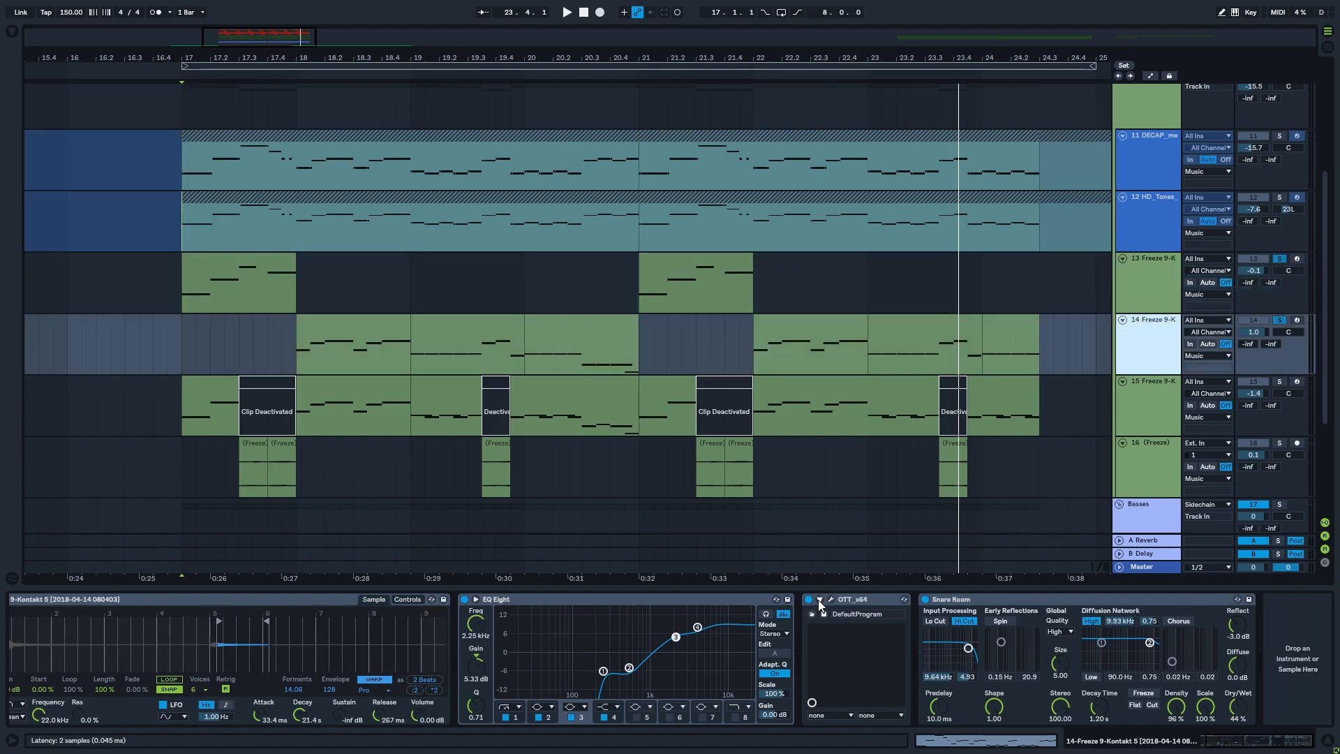
pyautogui.click(832, 600)
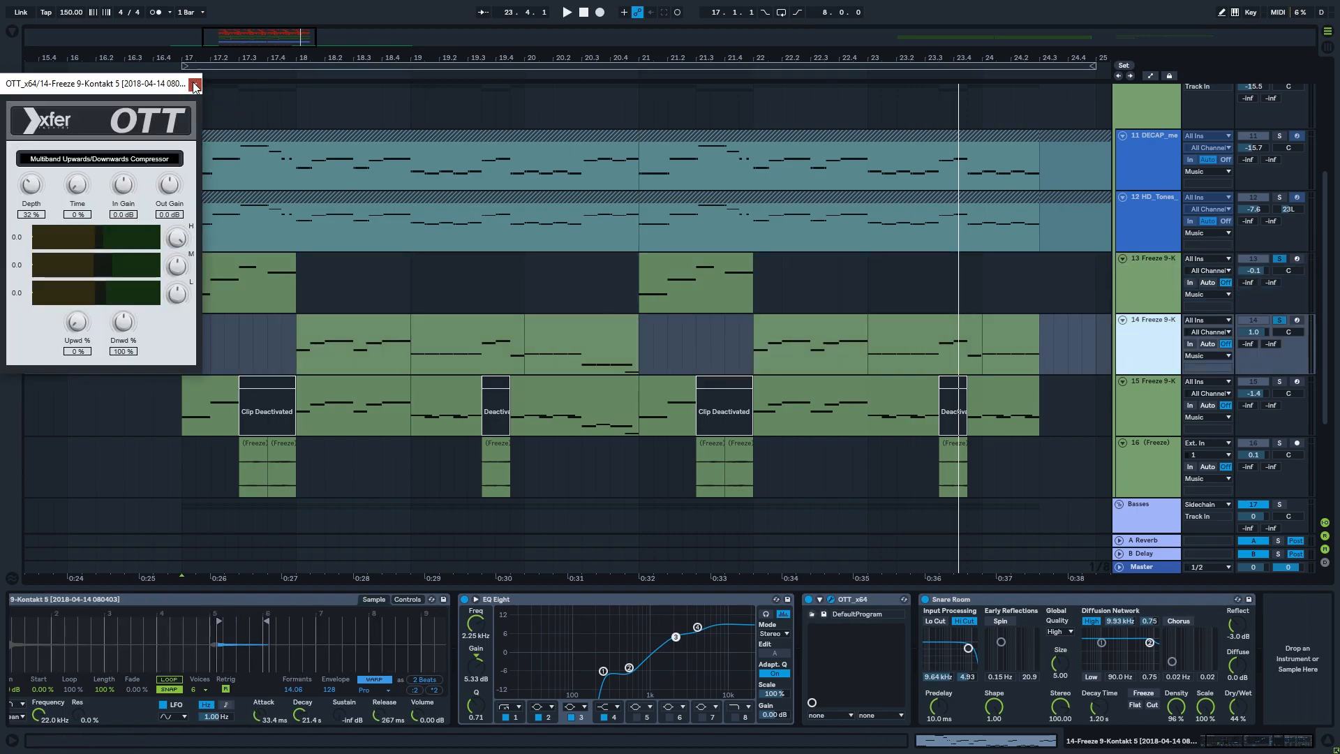
pyautogui.click(196, 85)
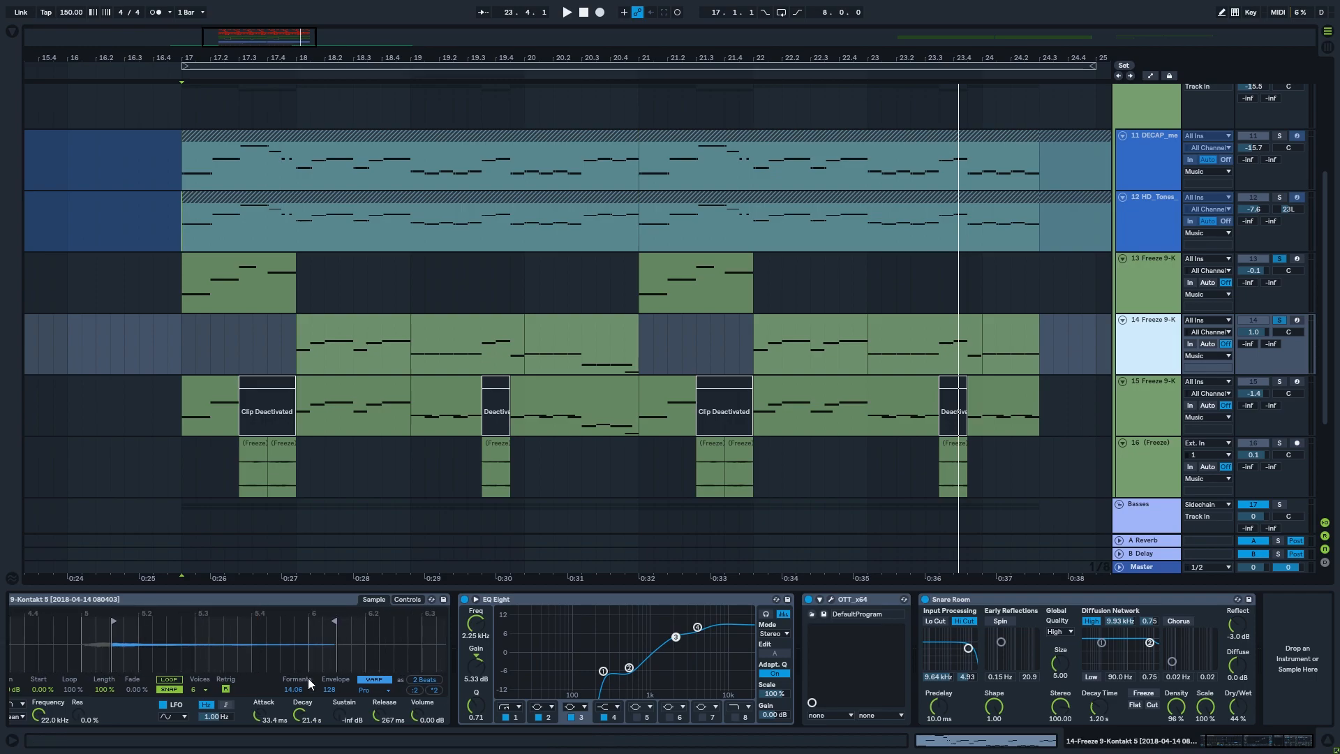
# Solo tracks 15 and 16 and play them from the bar 17 clip
pyautogui.click(1156, 387)
pyautogui.click(211, 398)
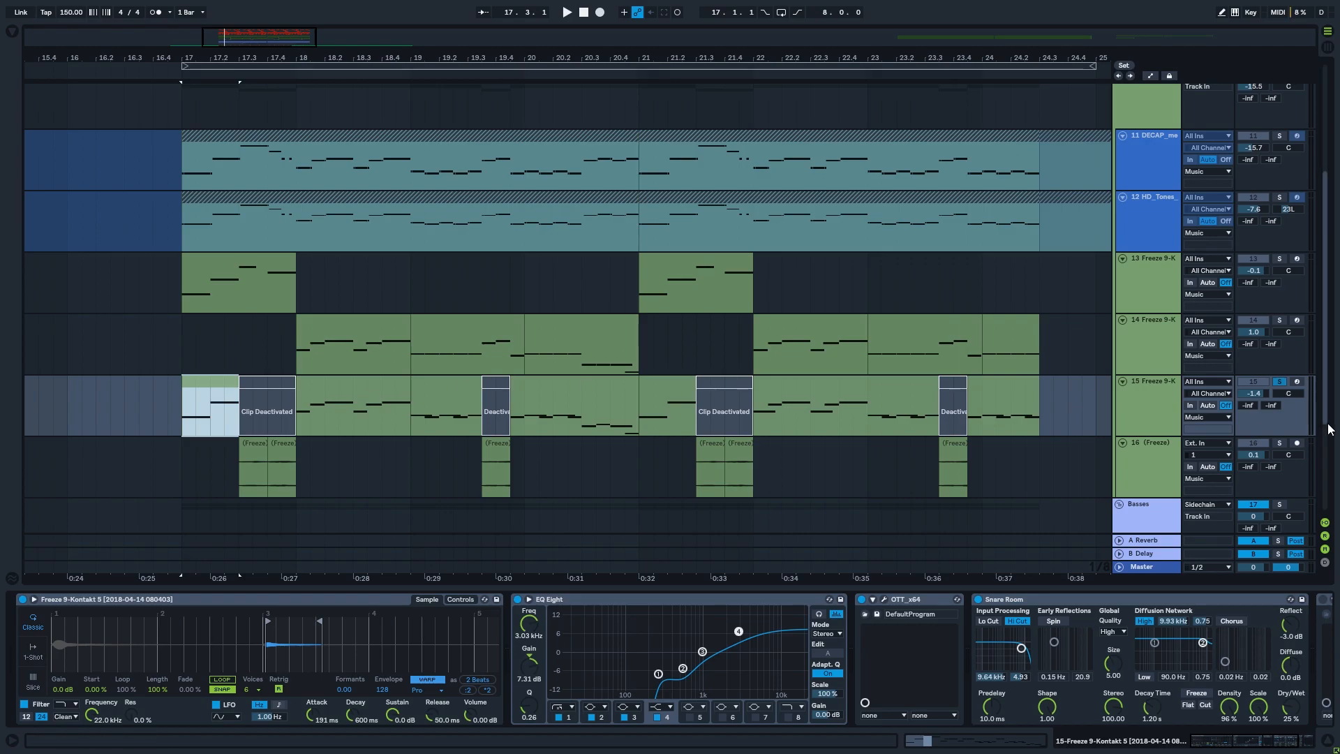
pyautogui.click(1280, 444)
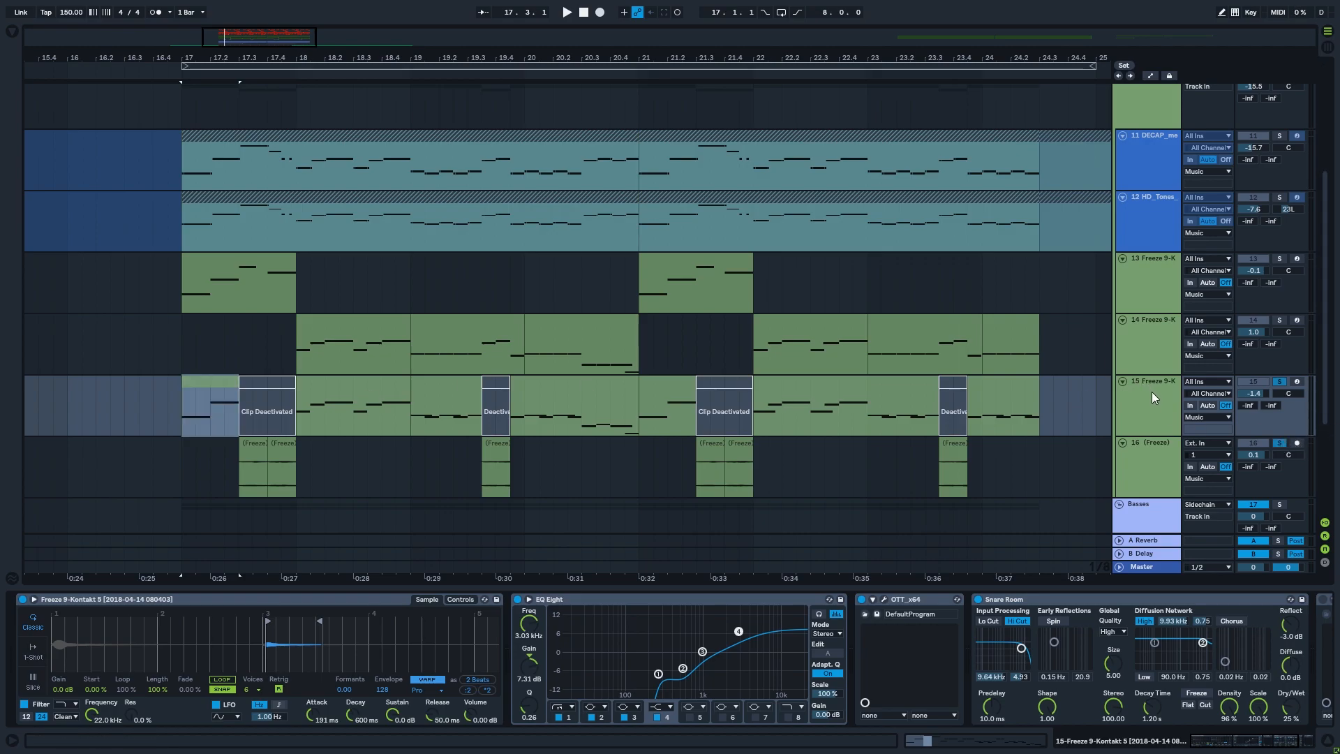
pyautogui.click(212, 397)
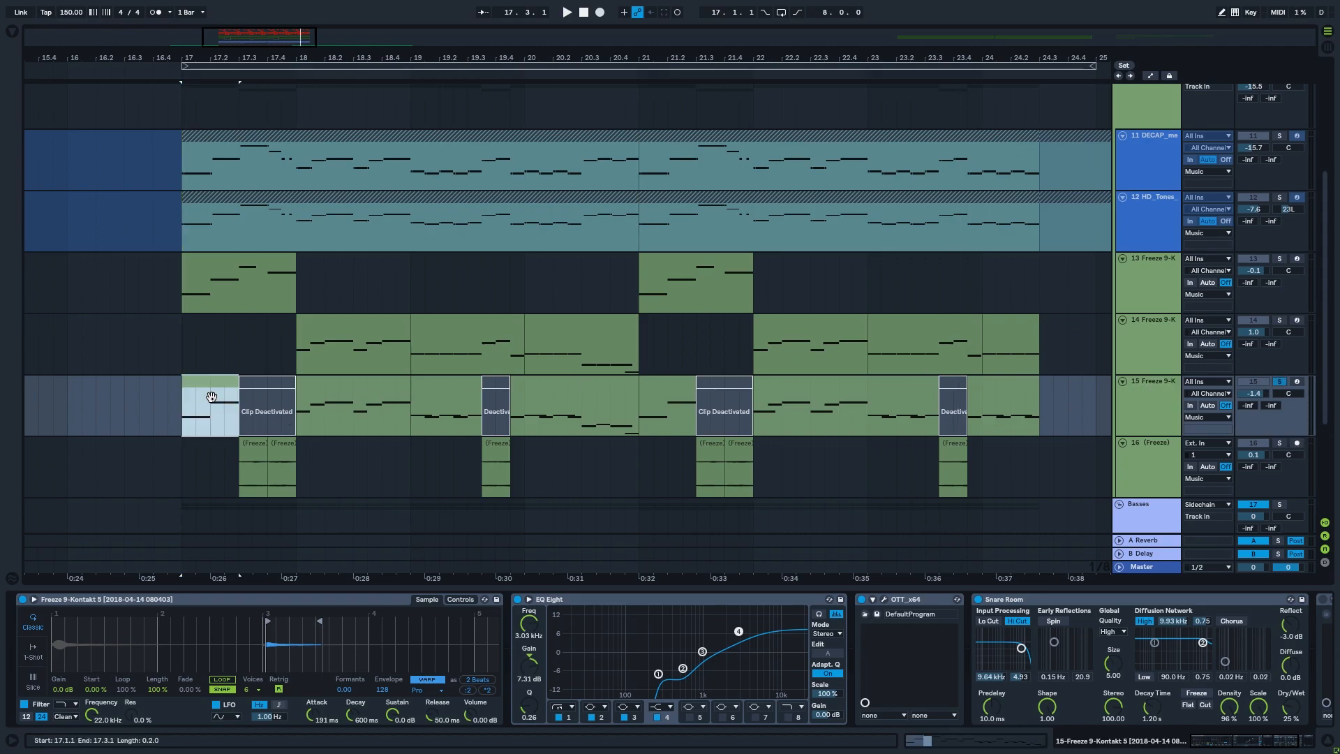
pyautogui.click(1281, 445)
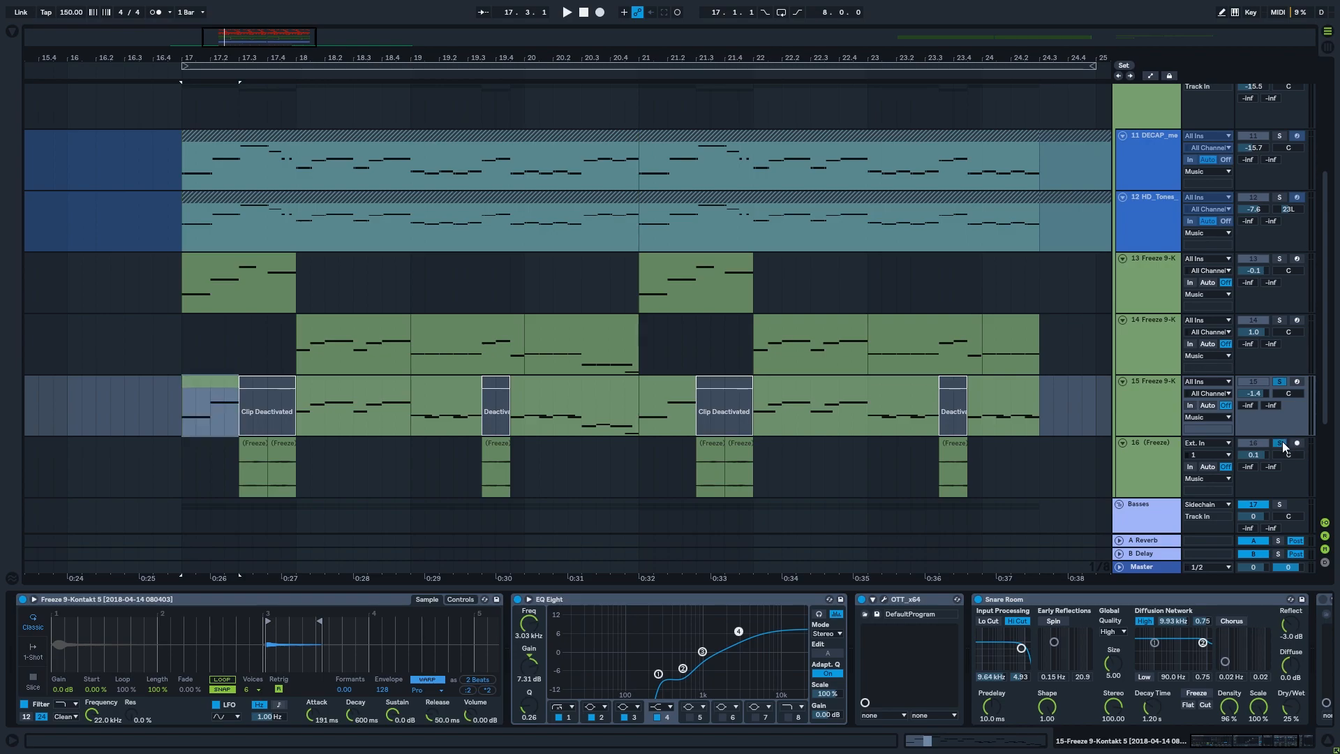
pyautogui.press('space')
# Examine the device chains of tracks 15 and 16 while the soloed parts play
pyautogui.click(1151, 392)
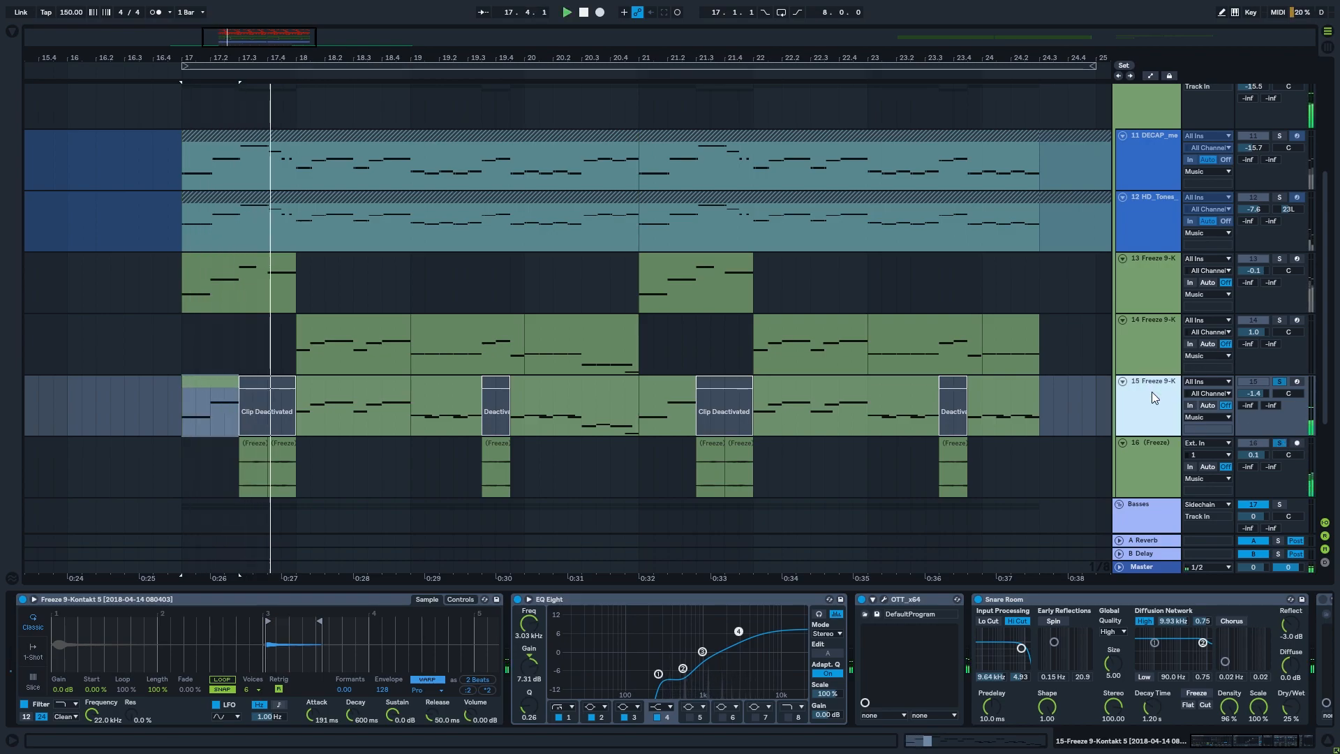
pyautogui.click(1174, 445)
pyautogui.click(1168, 404)
pyautogui.moveTo(1017, 625); pyautogui.dragTo(1015, 626)
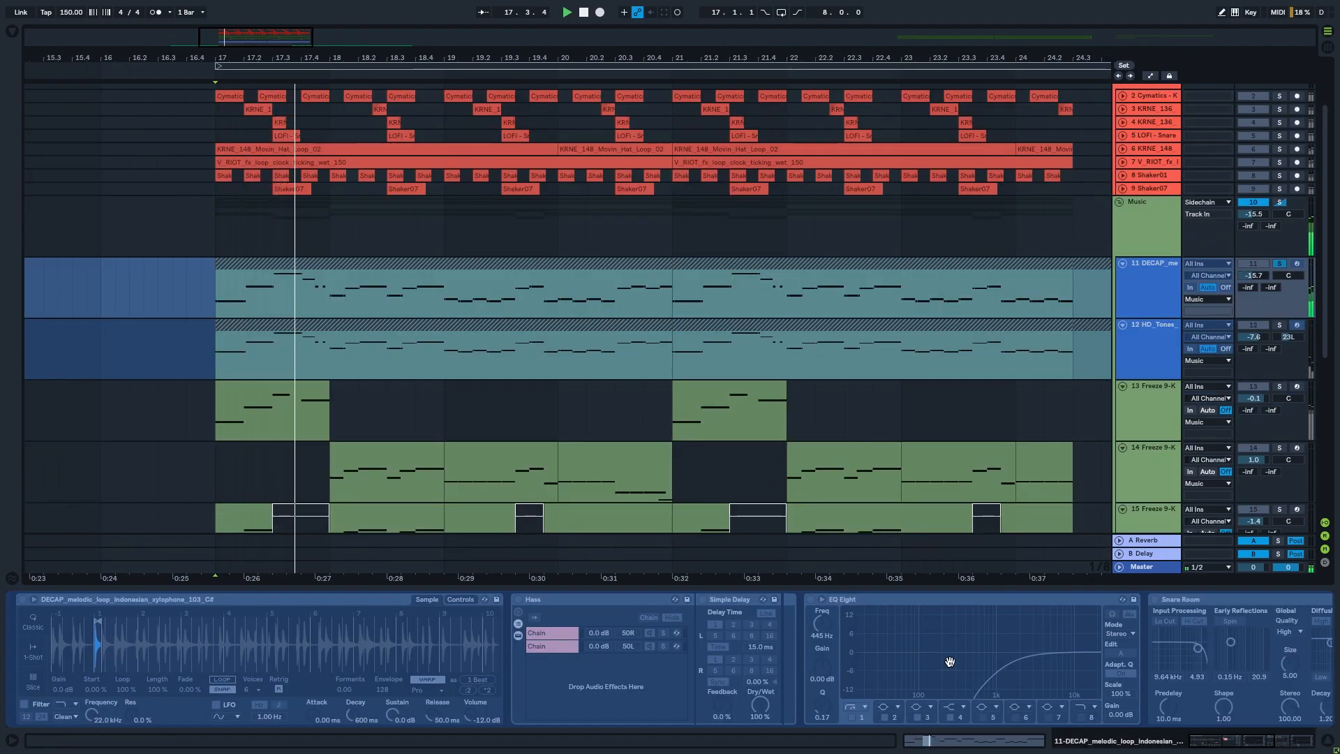
# Unfreeze the DECAP melodic loop track 11 and replay it from its bar 17 clip
pyautogui.rightClick(1144, 295)
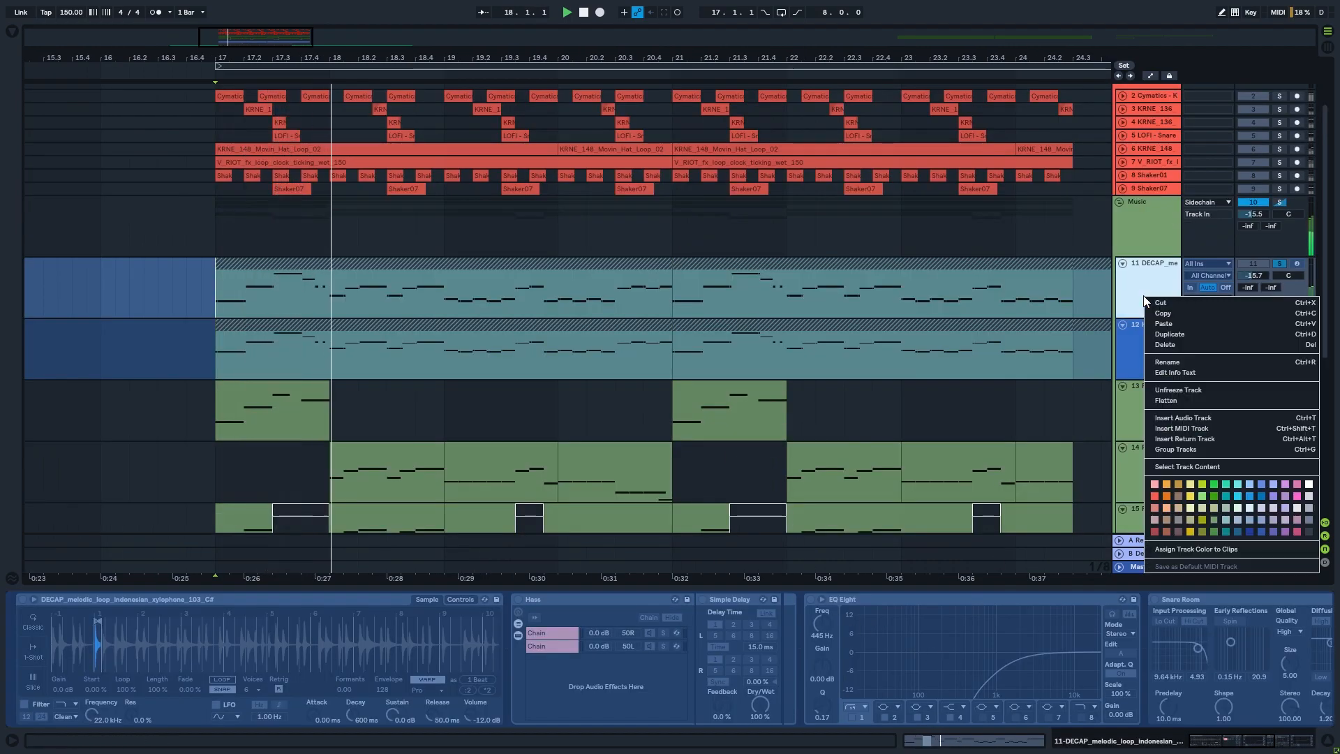
pyautogui.click(1172, 392)
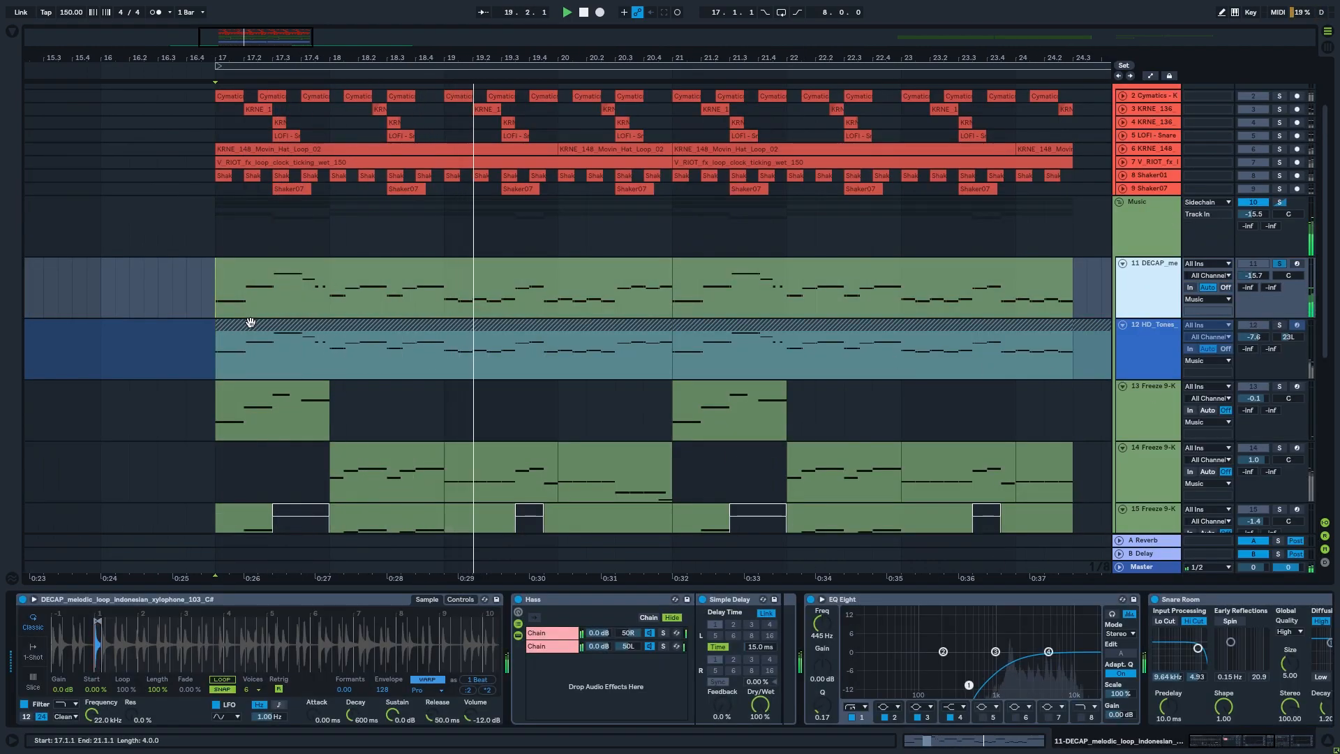
pyautogui.click(267, 270)
pyautogui.press('space')
pyautogui.press('space')
# Examine the xylophone sample's waveform up close and track 11's effect chain while replaying its clip from bar 17
pyautogui.moveTo(100, 626); pyautogui.dragTo(228, 656)
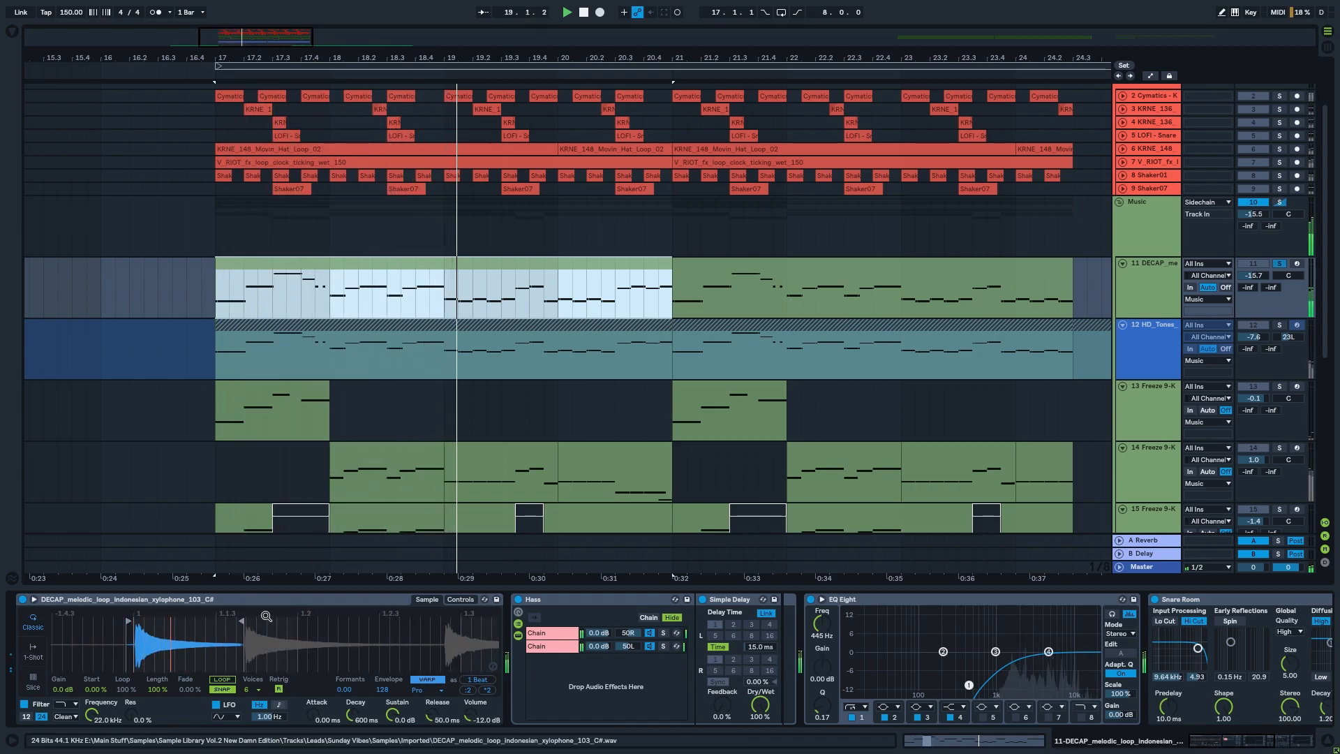
pyautogui.hscroll(5, 873, 628)
pyautogui.click(279, 263)
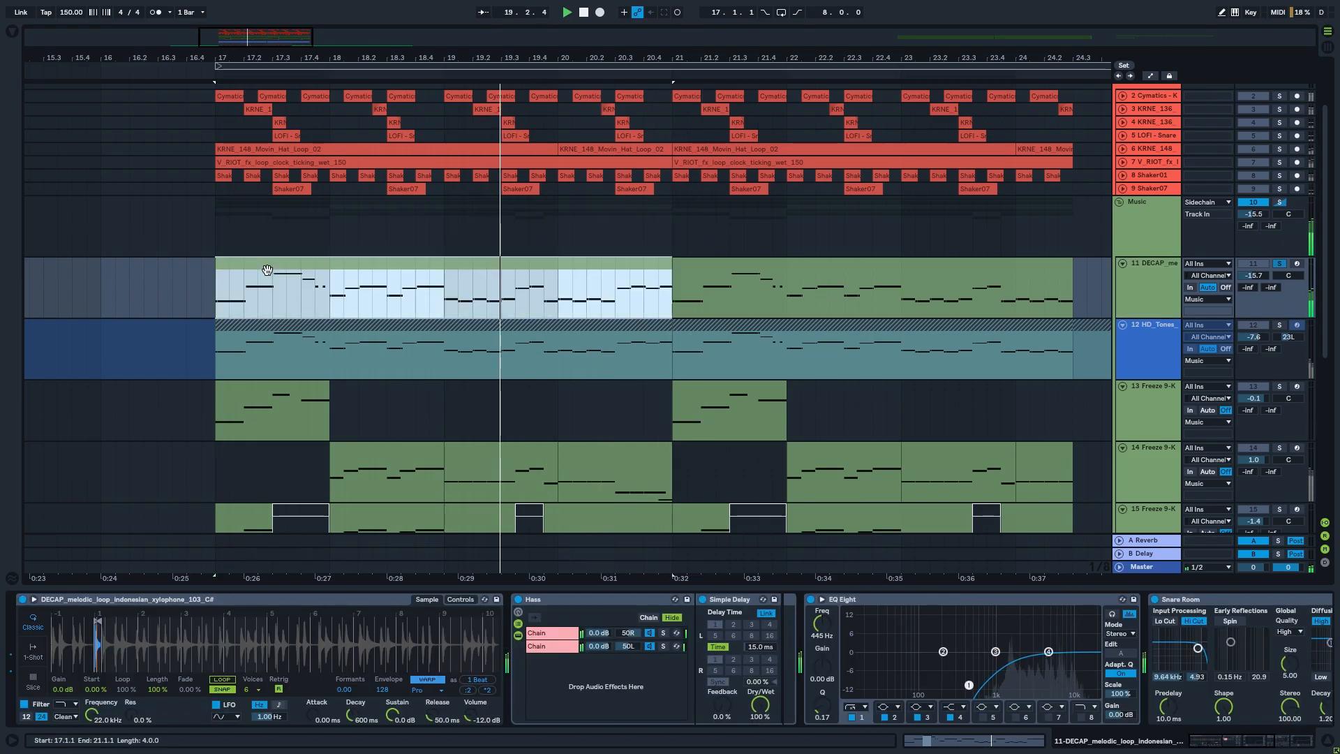
pyautogui.press('space')
pyautogui.press('space')
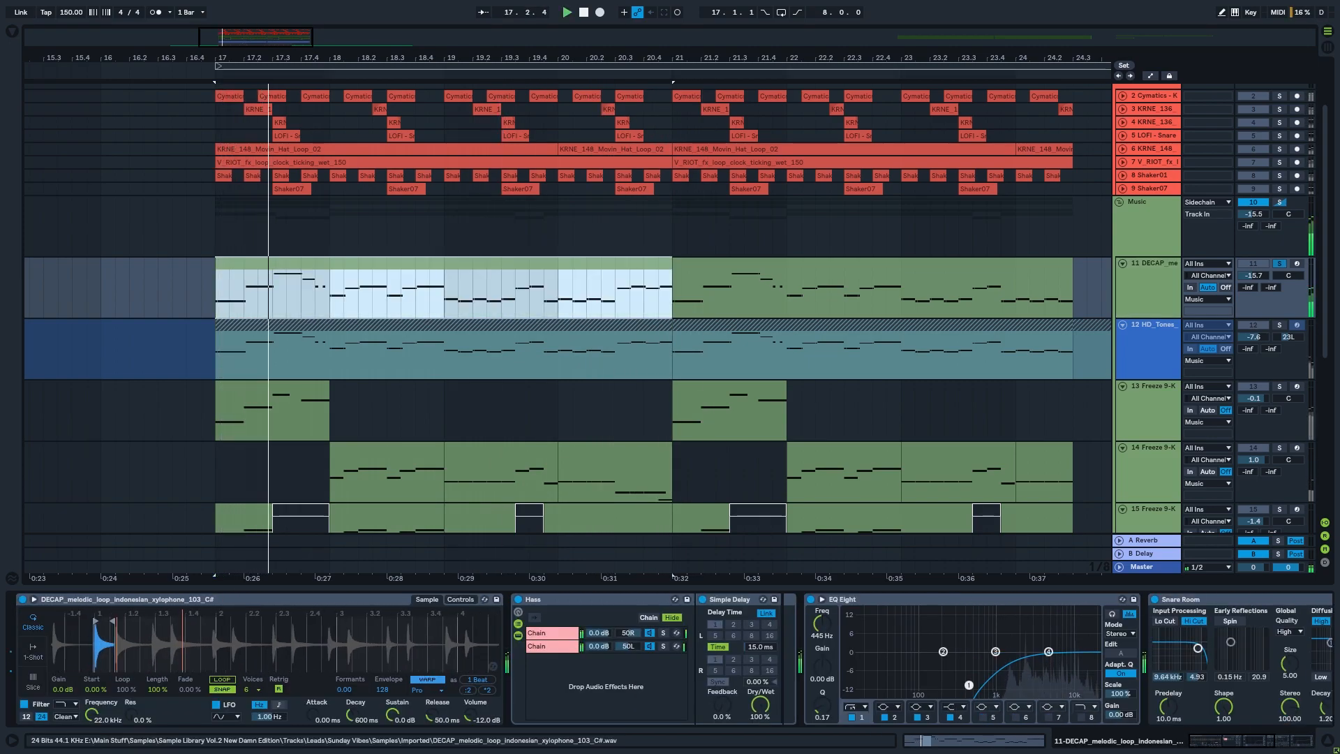
pyautogui.moveTo(104, 626); pyautogui.dragTo(186, 639)
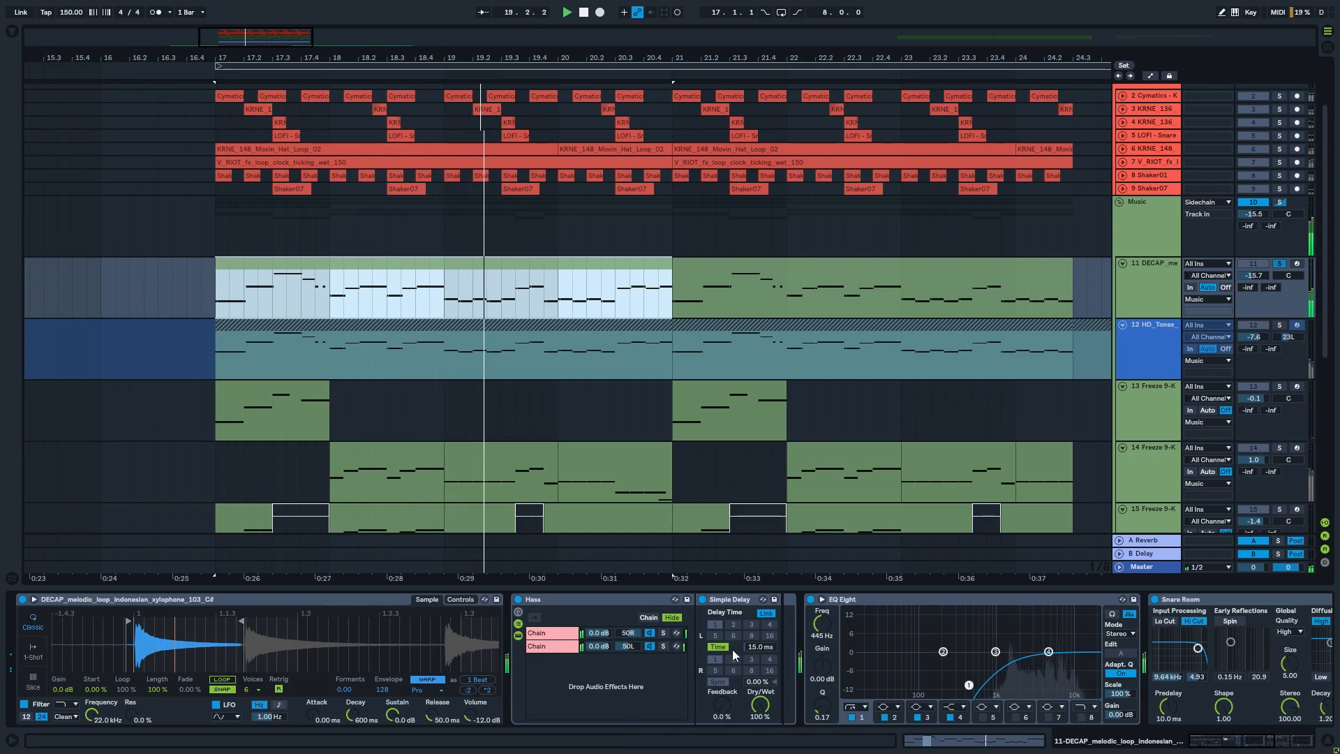
pyautogui.hscroll(8, 525, 650)
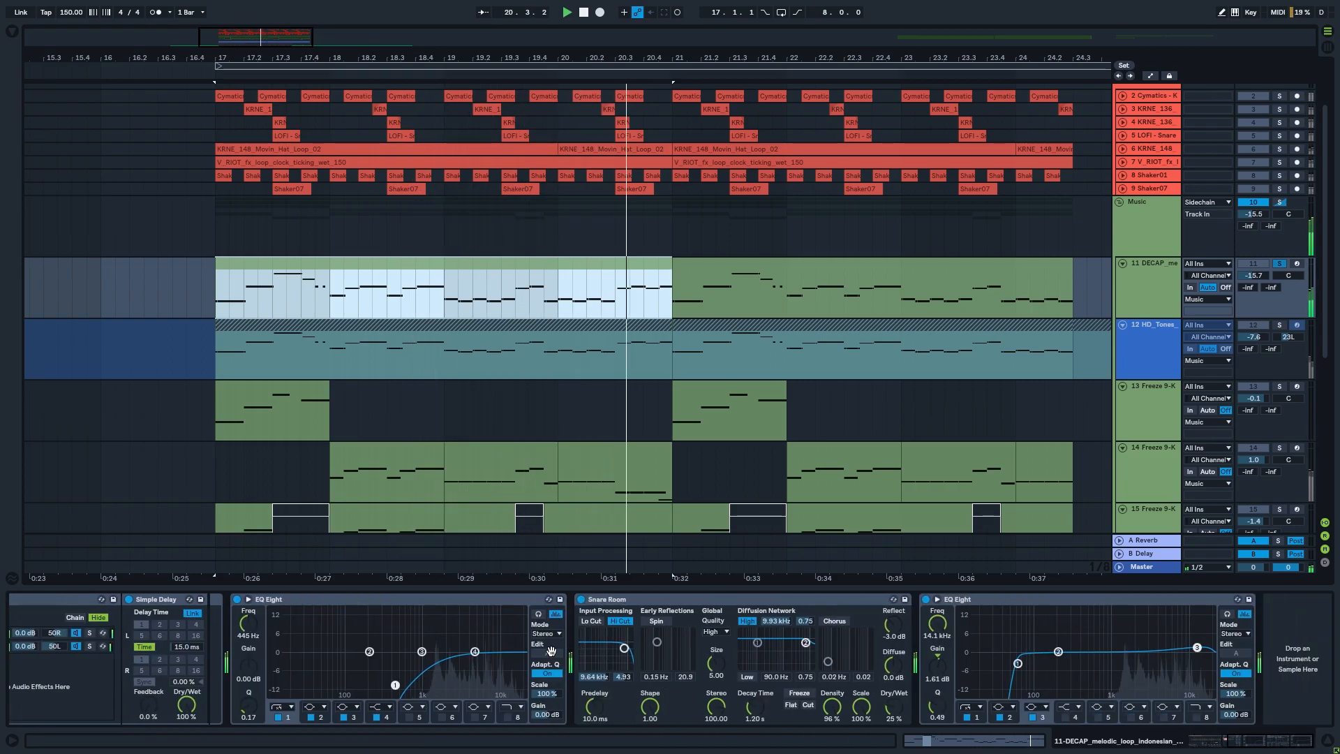
pyautogui.hscroll(-7, 525, 650)
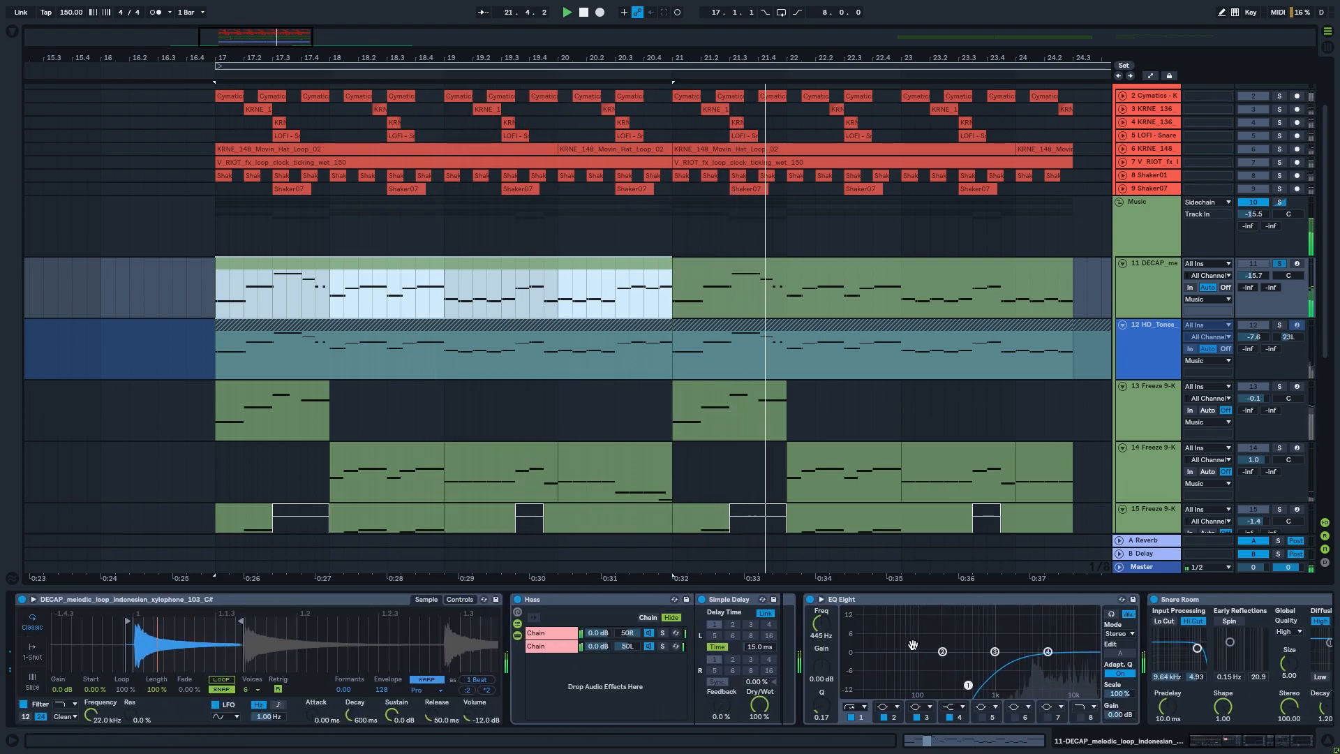
# Compare the two chains of track 11's Haas rack and inspect the Simple Delay in the 50R chain
pyautogui.click(455, 633)
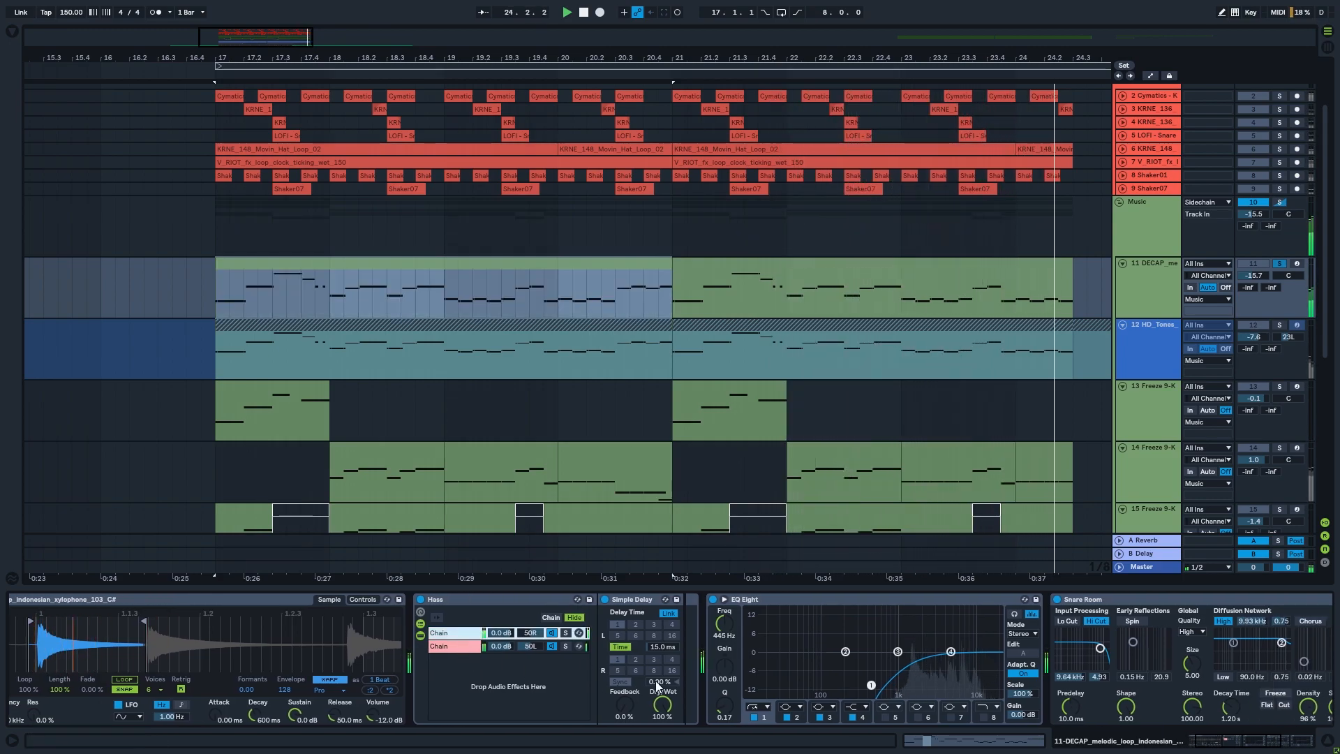
pyautogui.click(463, 648)
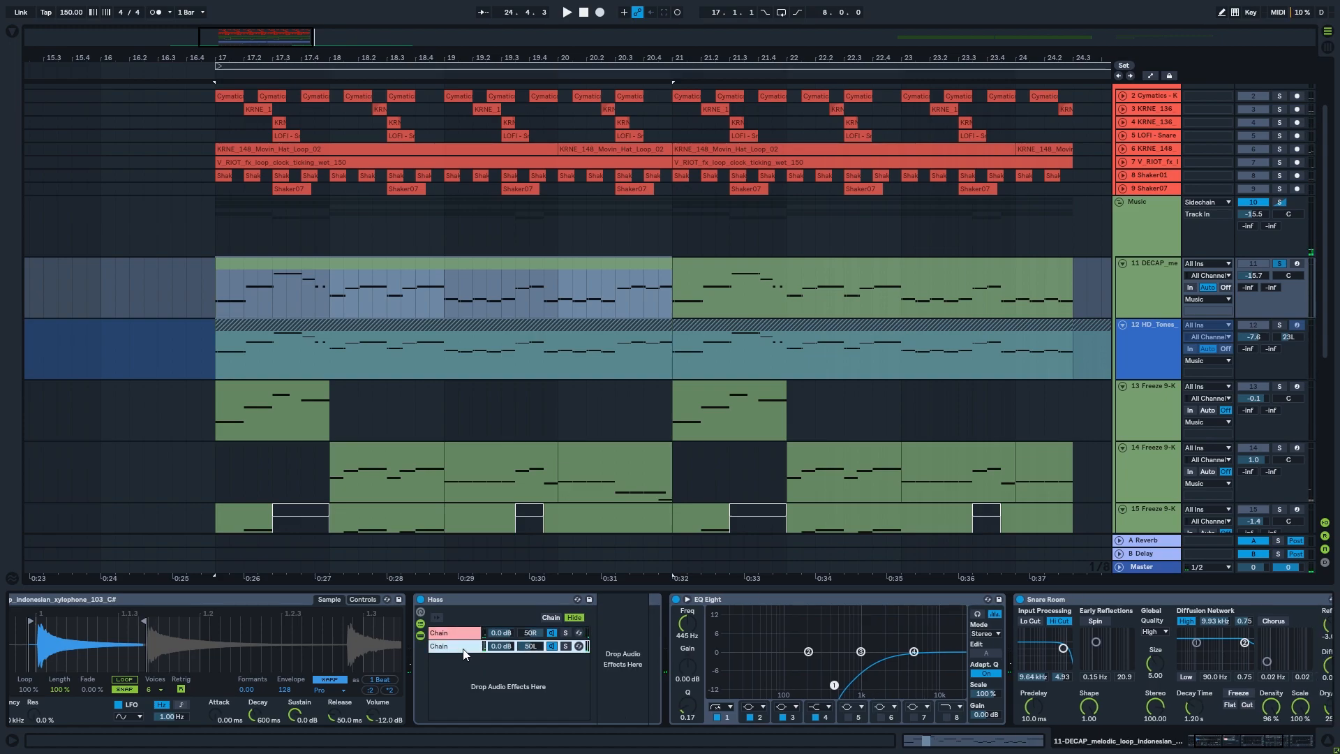
pyautogui.click(462, 633)
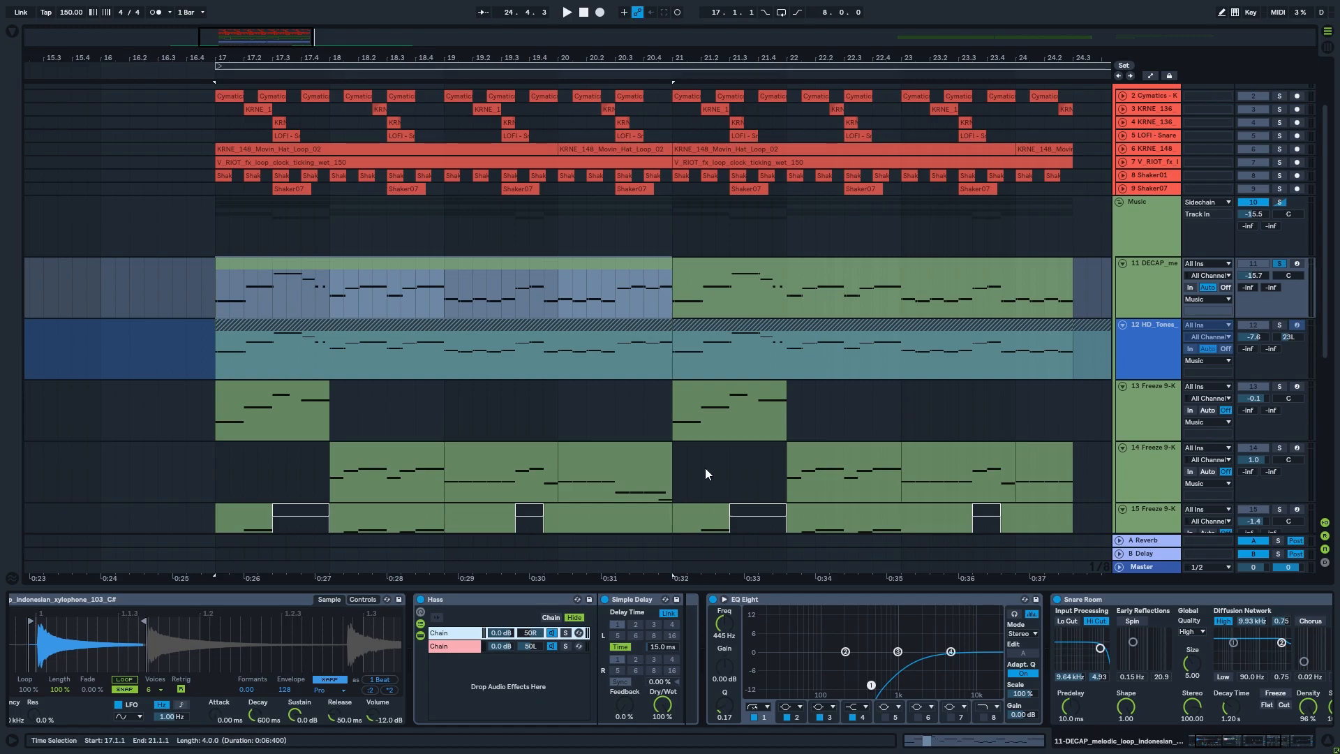
# Examine the notes of track 11's first MIDI clip in an enlarged editor while it plays, then return to the arrangement
pyautogui.doubleClick(408, 295)
pyautogui.moveTo(591, 346); pyautogui.dragTo(593, 194)
pyautogui.press('space')
pyautogui.click(769, 441)
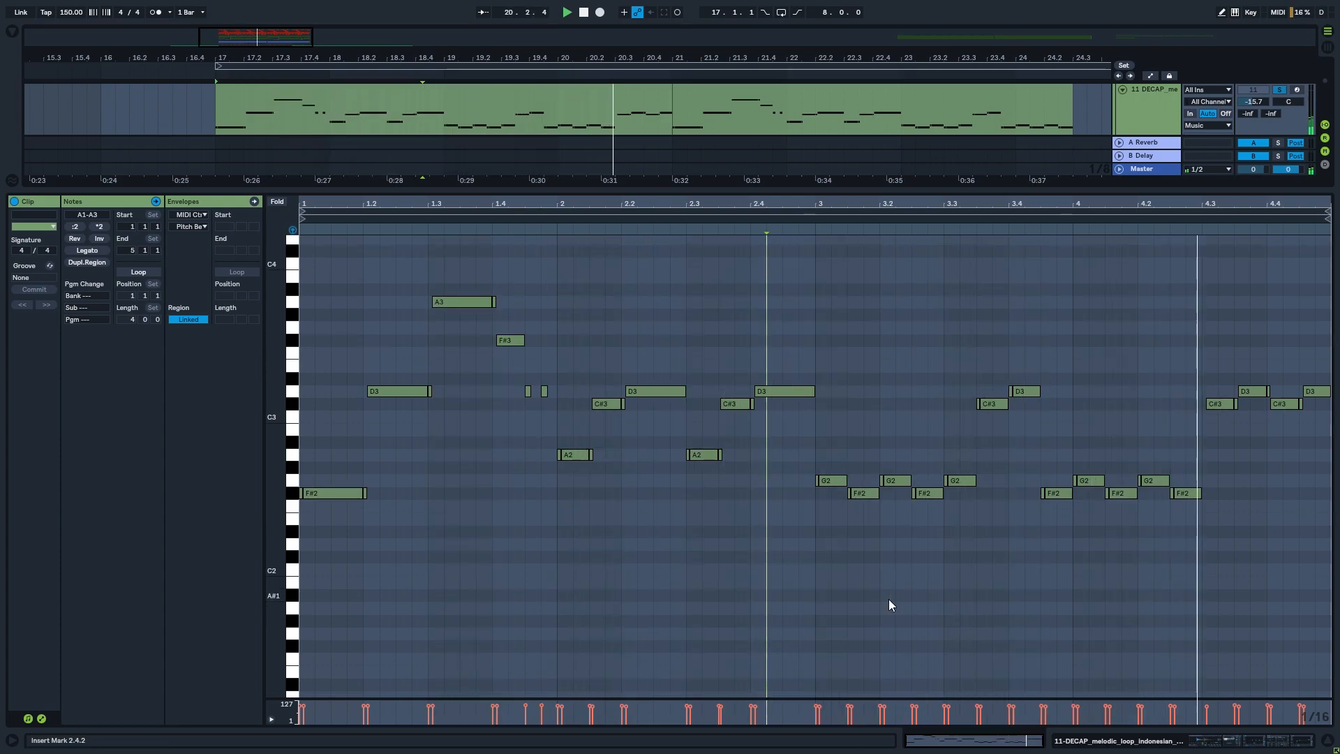
pyautogui.hotkey('ctrl', 'alt', 'l')
pyautogui.moveTo(922, 245); pyautogui.dragTo(839, 421)
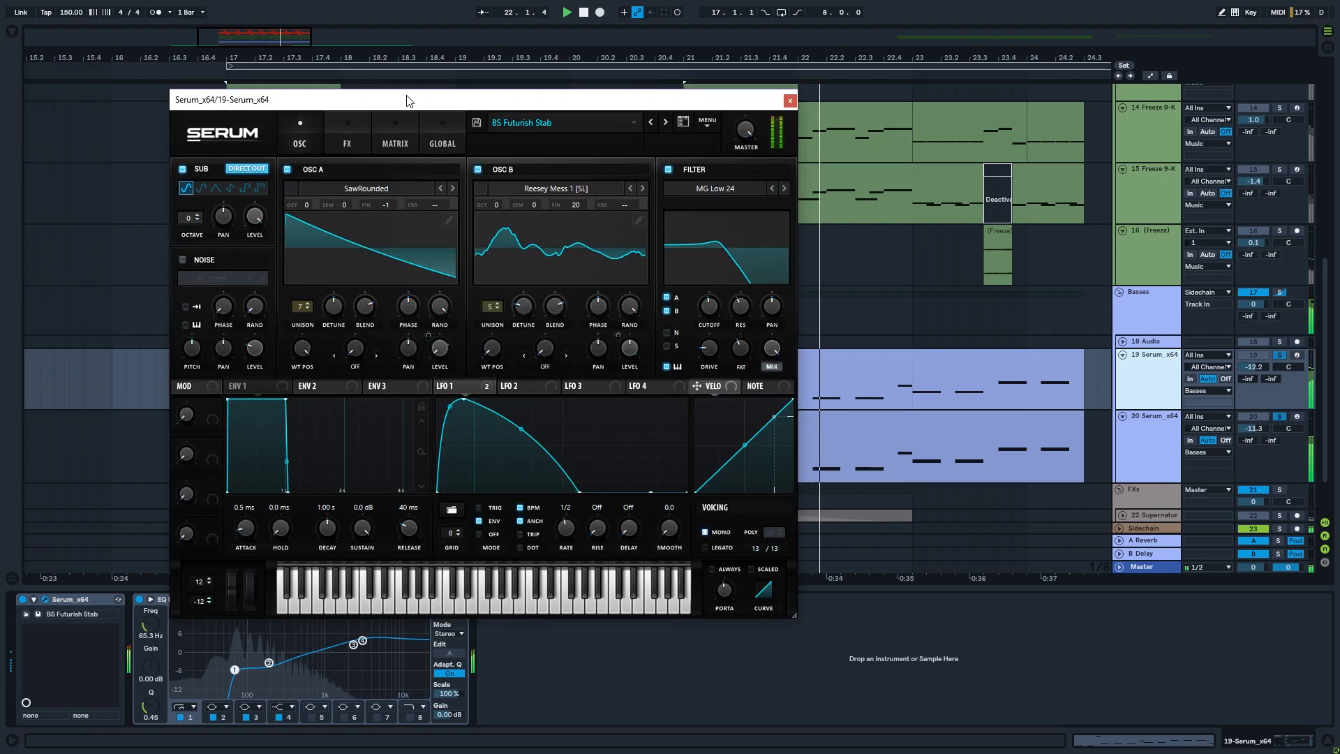
# Replay the soloed basses from bar 17 and inspect the effects and oscillators of track 19's BS Futurish Stab patch
pyautogui.press('space')
pyautogui.press('space')
pyautogui.moveTo(417, 108); pyautogui.dragTo(472, 115)
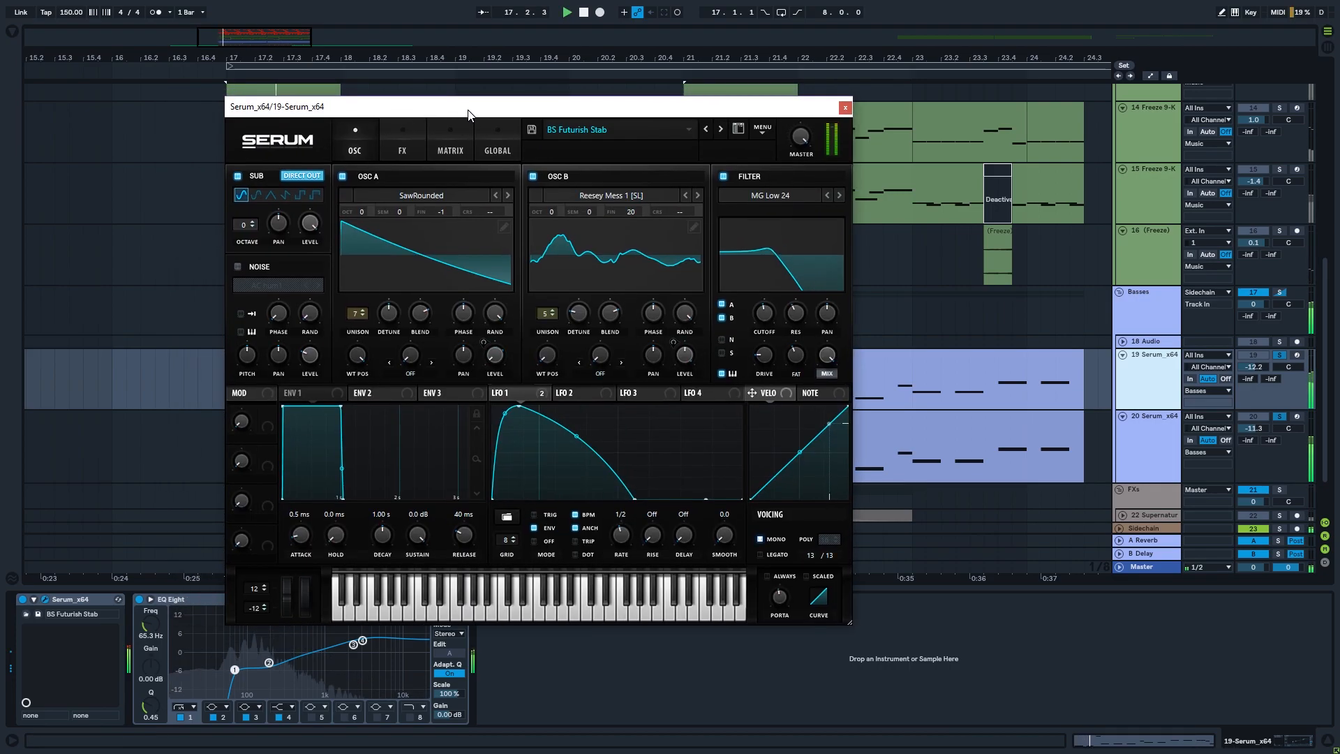
pyautogui.click(413, 127)
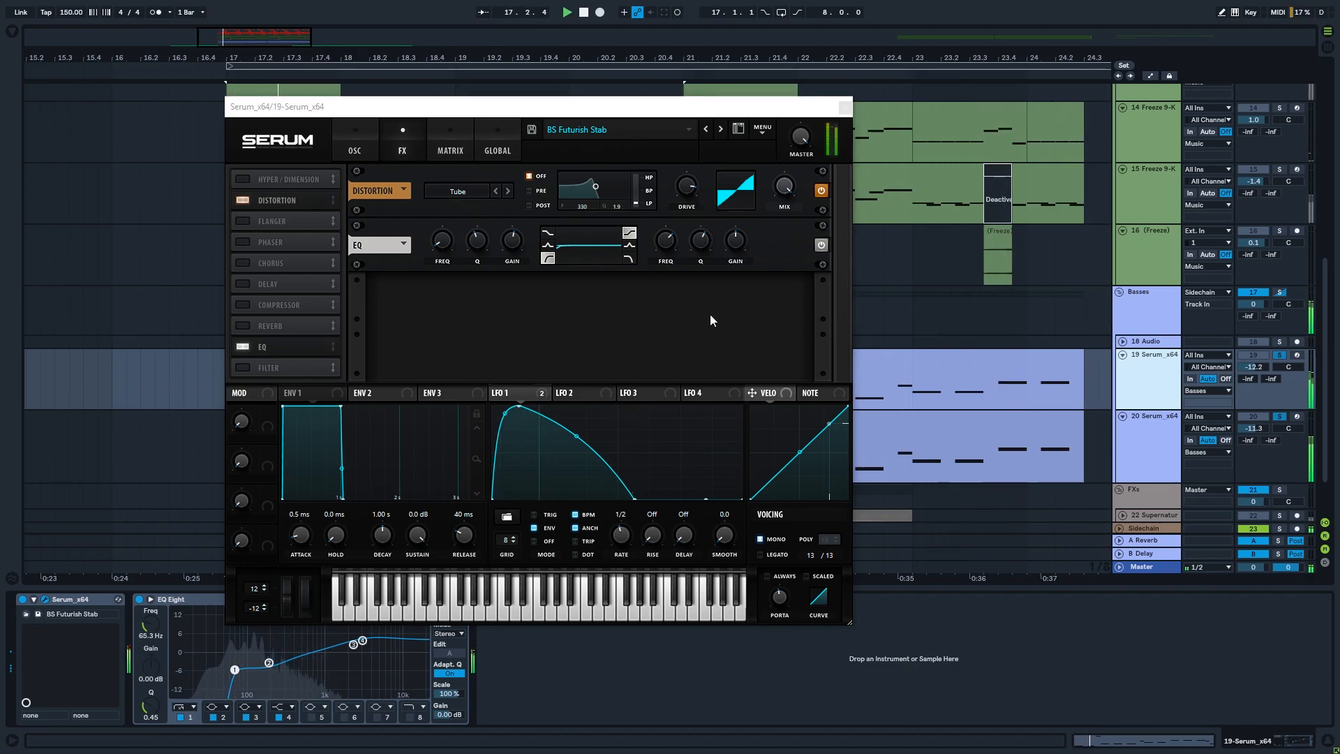
pyautogui.click(354, 149)
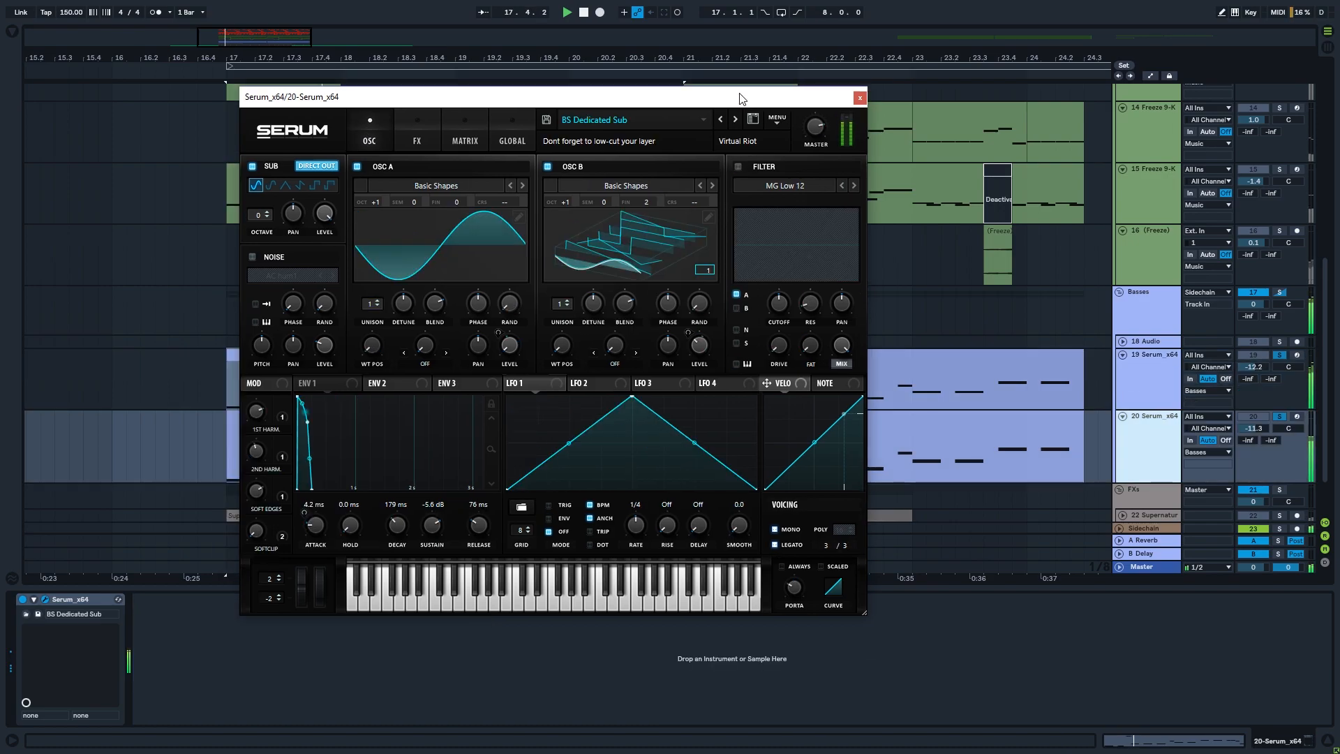
# Close track 20's BS Dedicated Sub synth window and fold all track groups in the arrangement
pyautogui.click(860, 98)
pyautogui.scroll(-2, 972, 216)
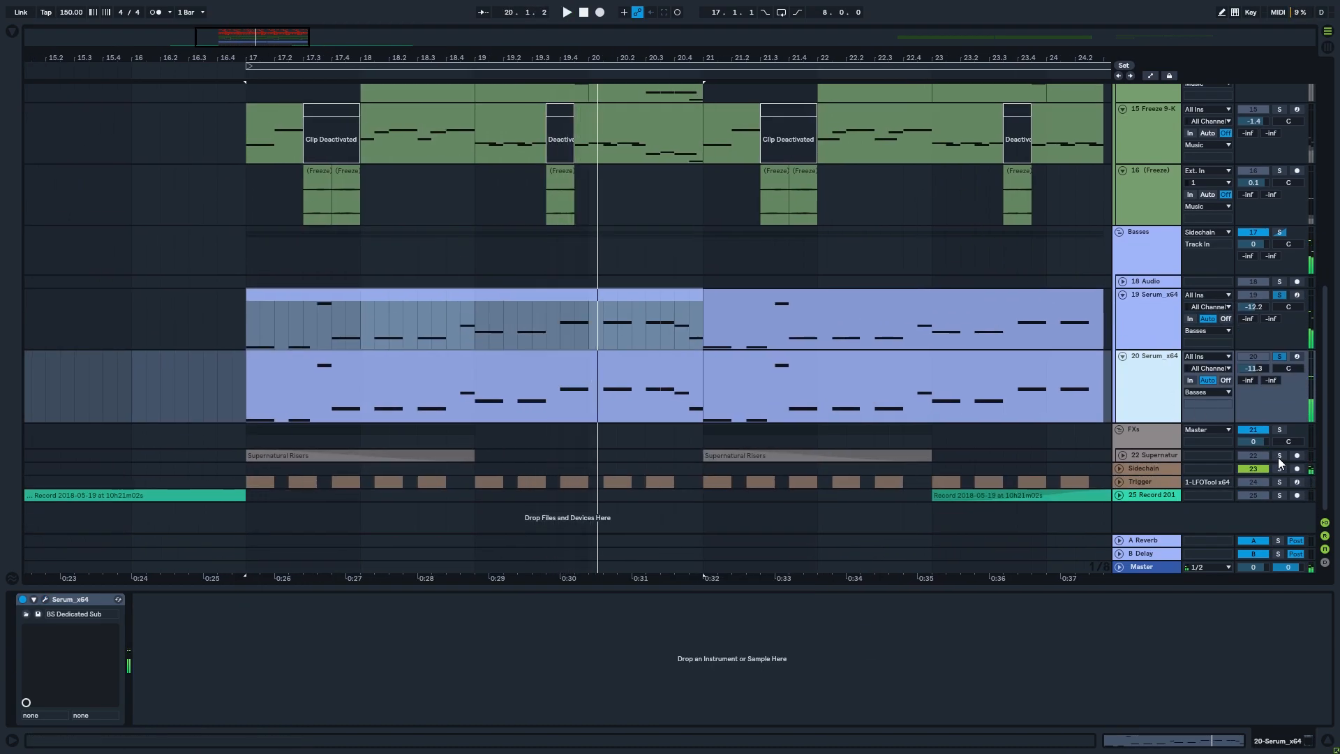
pyautogui.scroll(10, 918, 261)
pyautogui.click(1127, 139)
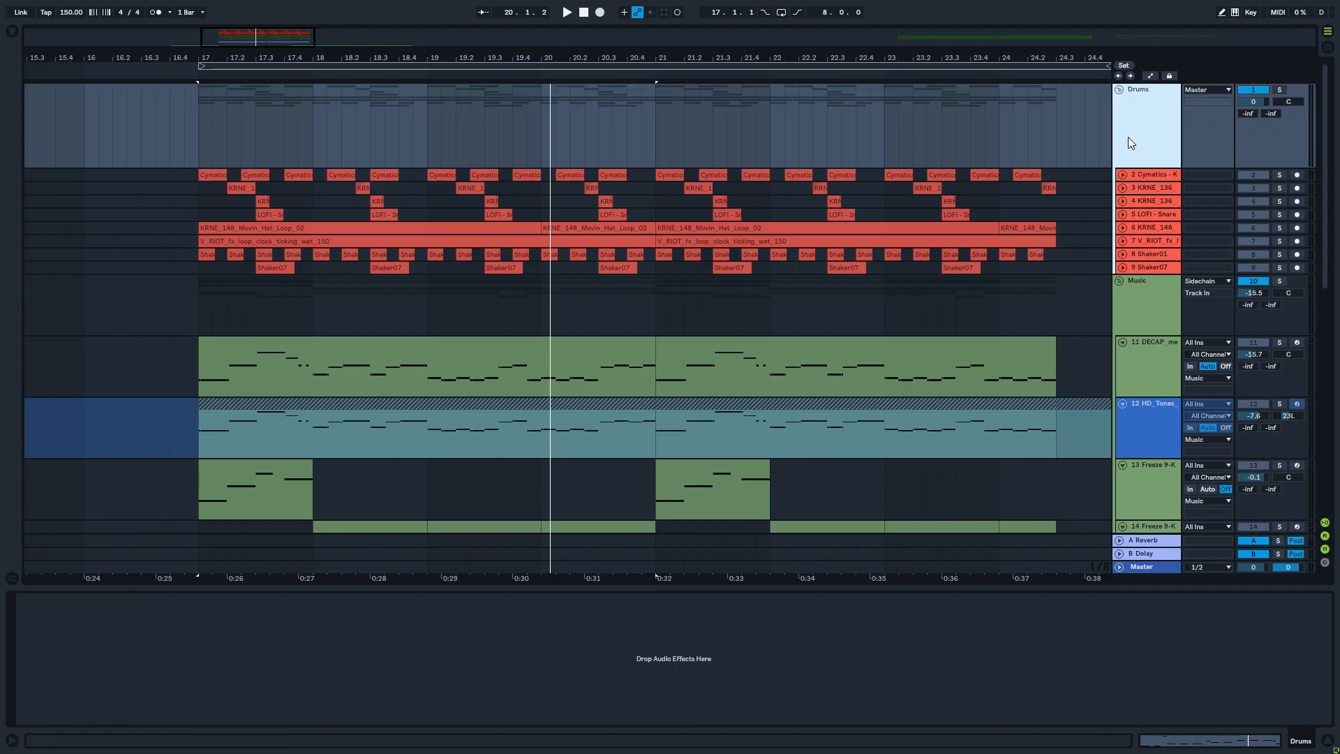
pyautogui.hotkey('alt', 'u')
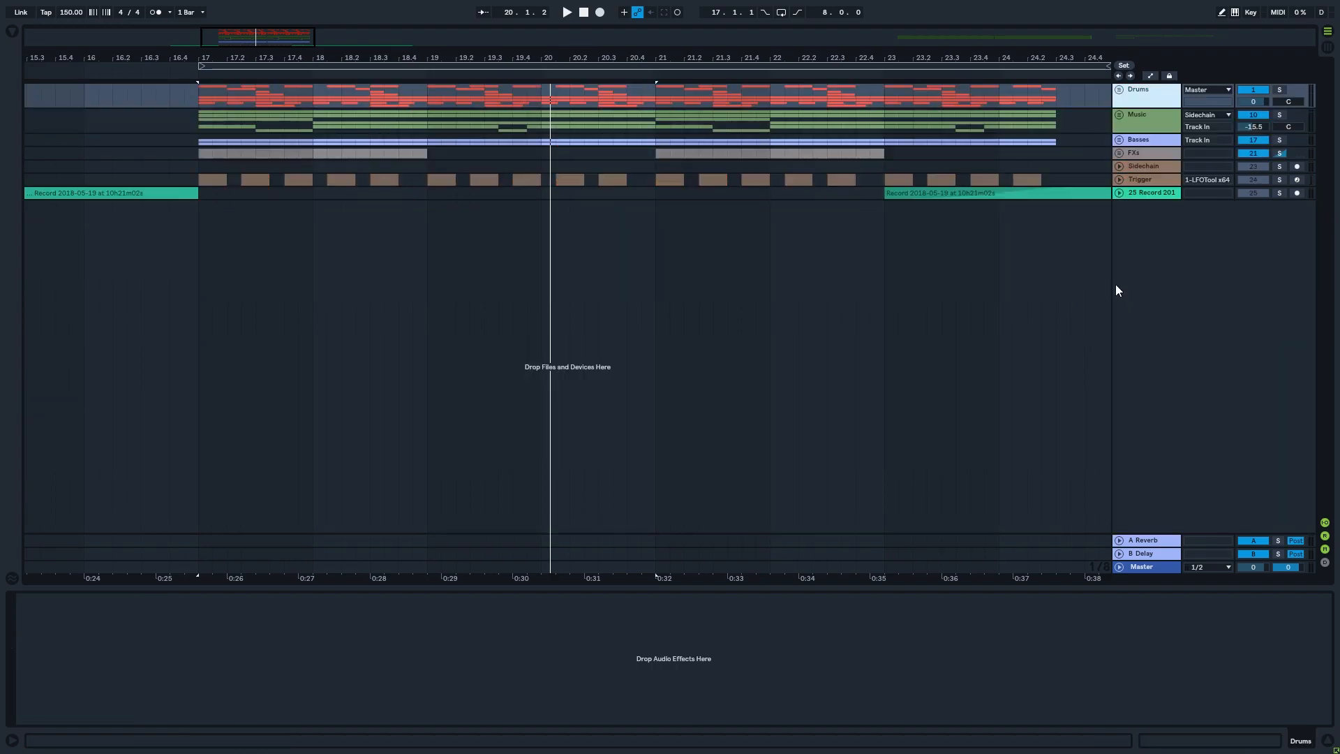
# Unfold the Drums group and all its tracks, and set the playback start at bar 17 in a closer view
pyautogui.click(1119, 91)
pyautogui.keyDown('alt'); pyautogui.click(1123, 175); pyautogui.keyUp('alt')
pyautogui.moveTo(288, 227); pyautogui.dragTo(320, 353)
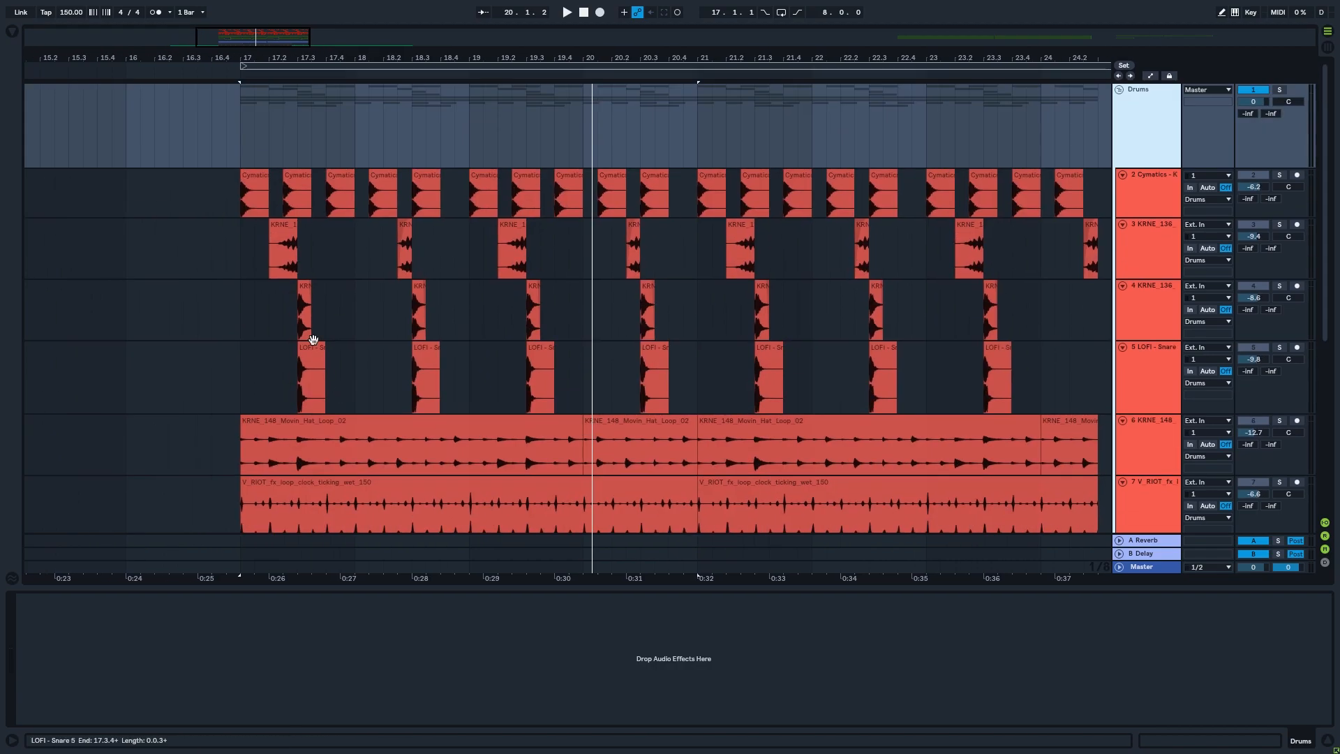
pyautogui.click(241, 259)
pyautogui.press('+')
pyautogui.moveTo(405, 336); pyautogui.dragTo(420, 346)
pyautogui.press('+')
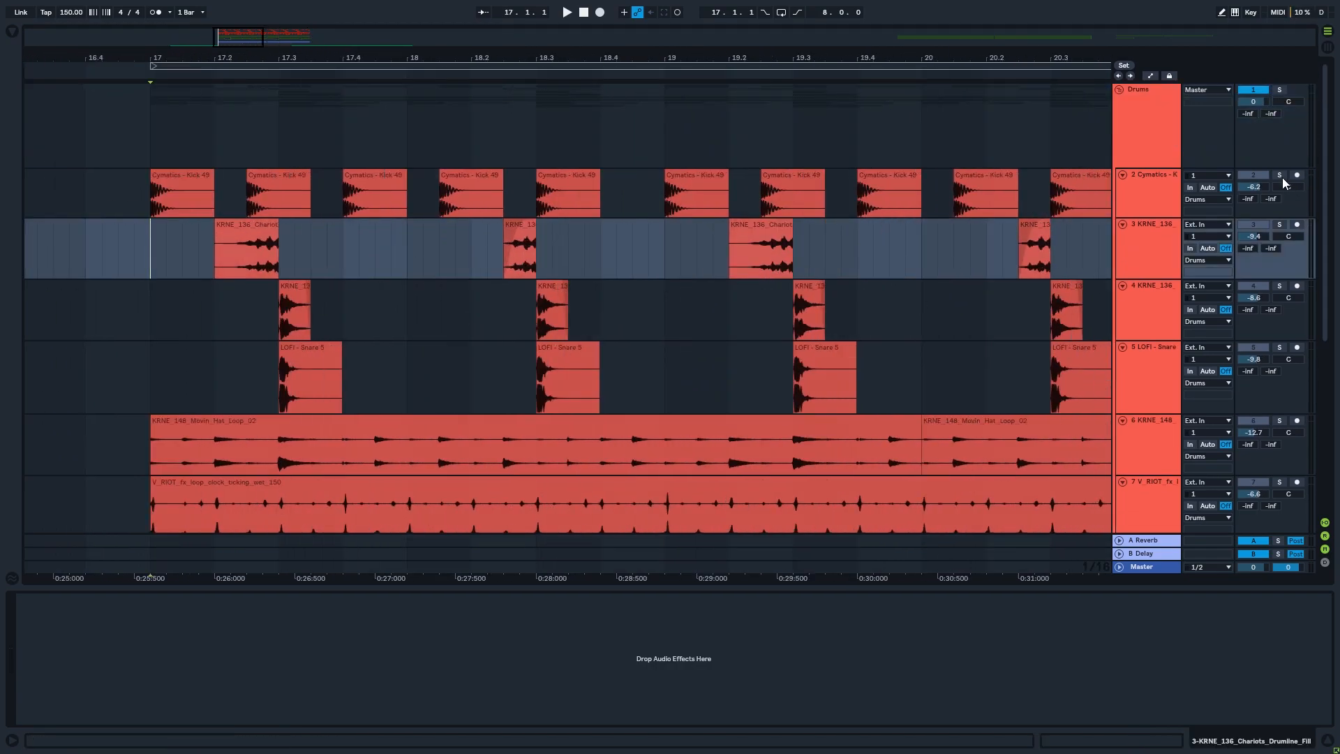
# Play the kick, drumline fill and snare tracks 2 to 5 in solo from bar 17
pyautogui.press('space')
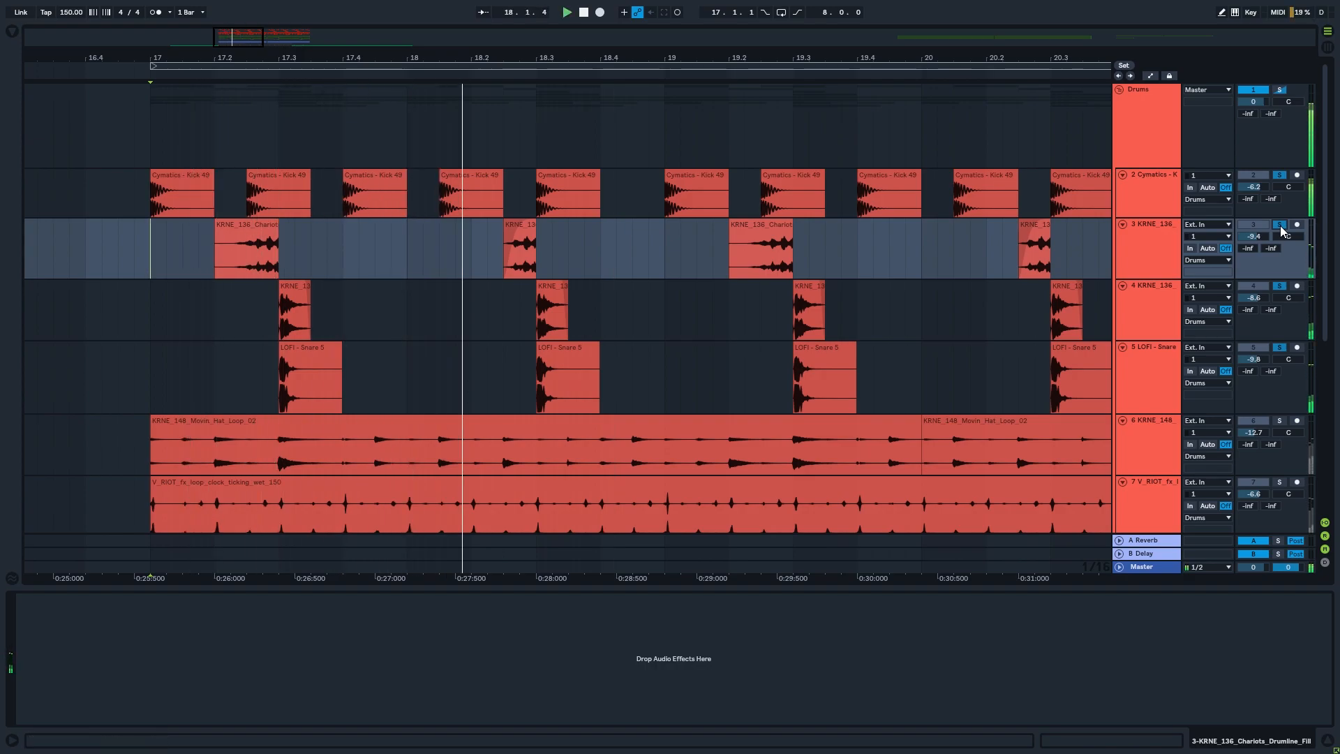
pyautogui.scroll(-2, 961, 281)
pyautogui.scroll(2, 961, 281)
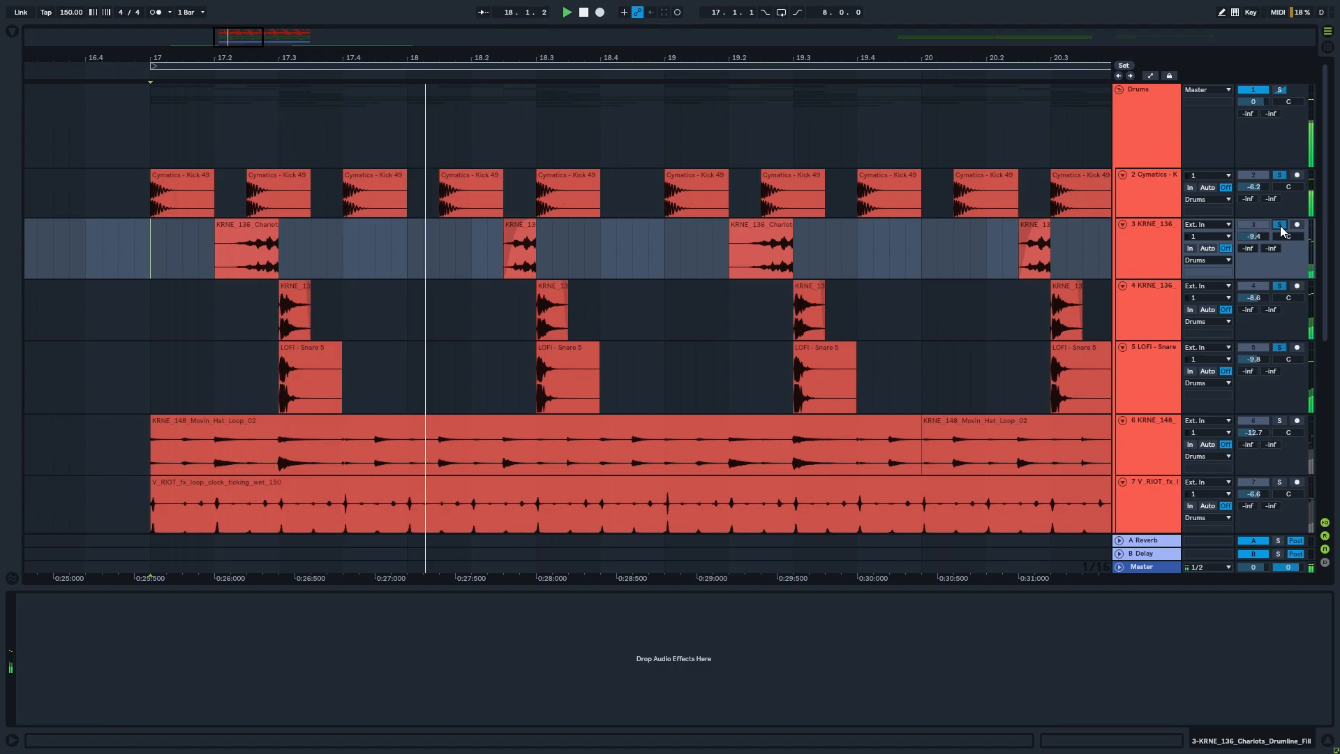
pyautogui.scroll(-2, 951, 338)
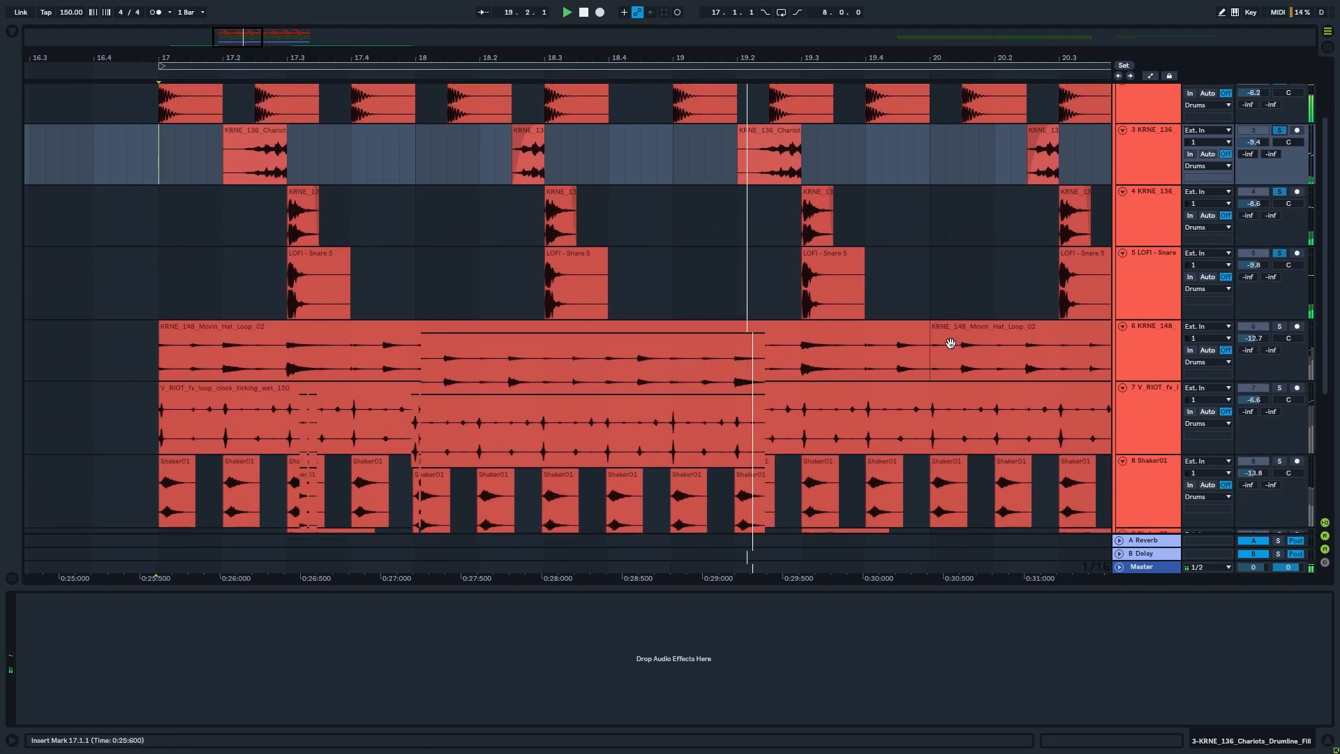
pyautogui.scroll(2, 956, 308)
# Add the clock ticking loop track 7 and shaker tracks 8 and 9 to the solo and replay from bar 17
pyautogui.scroll(-5, 837, 328)
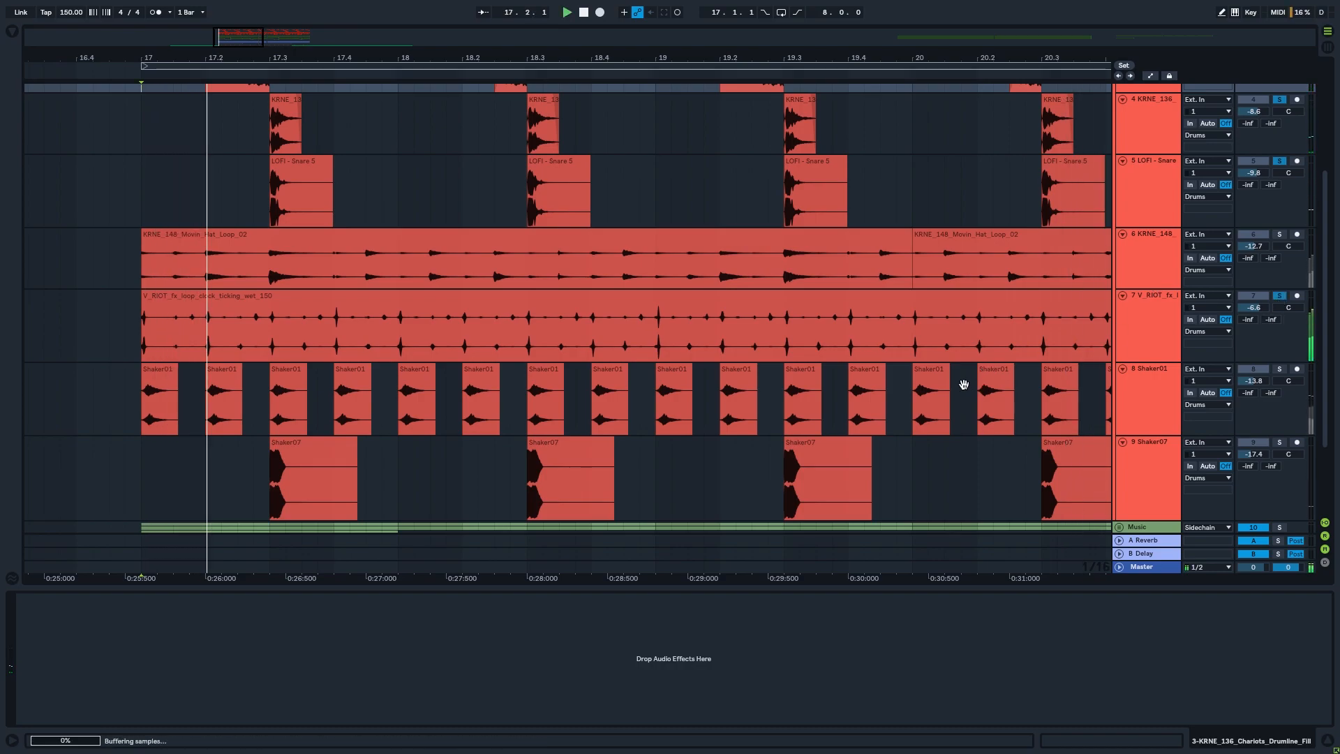
pyautogui.scroll(-2, 953, 328)
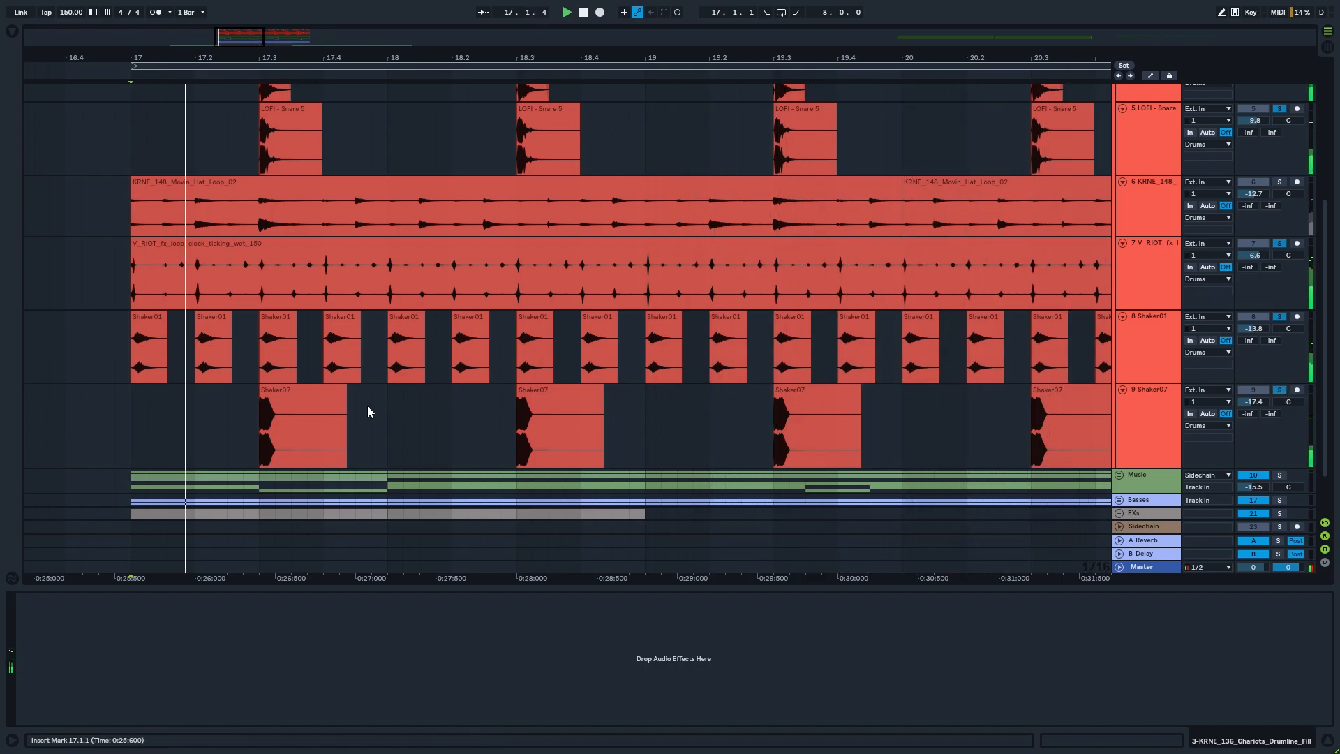
pyautogui.scroll(3, 885, 404)
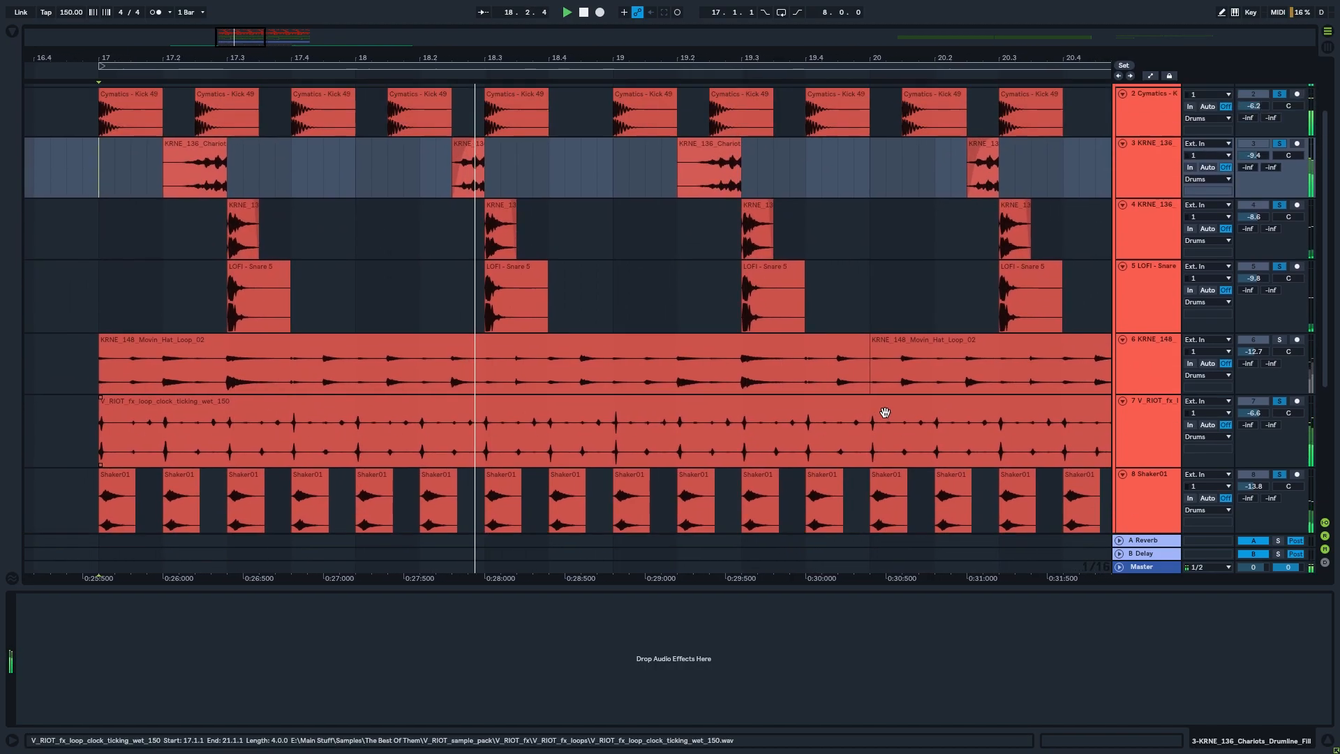
pyautogui.scroll(-5, 770, 128)
pyautogui.moveTo(963, 371); pyautogui.dragTo(954, 329)
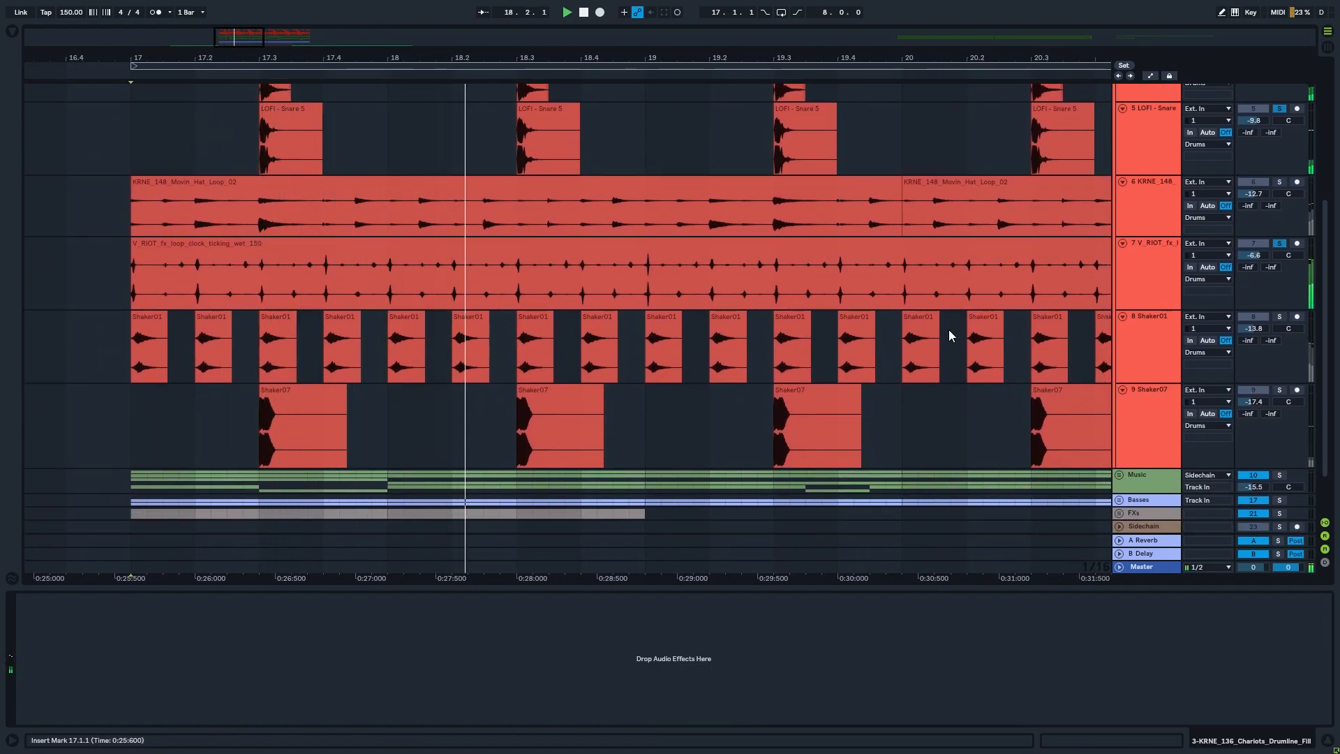
pyautogui.click(1279, 316)
pyautogui.click(1281, 390)
pyautogui.press('space')
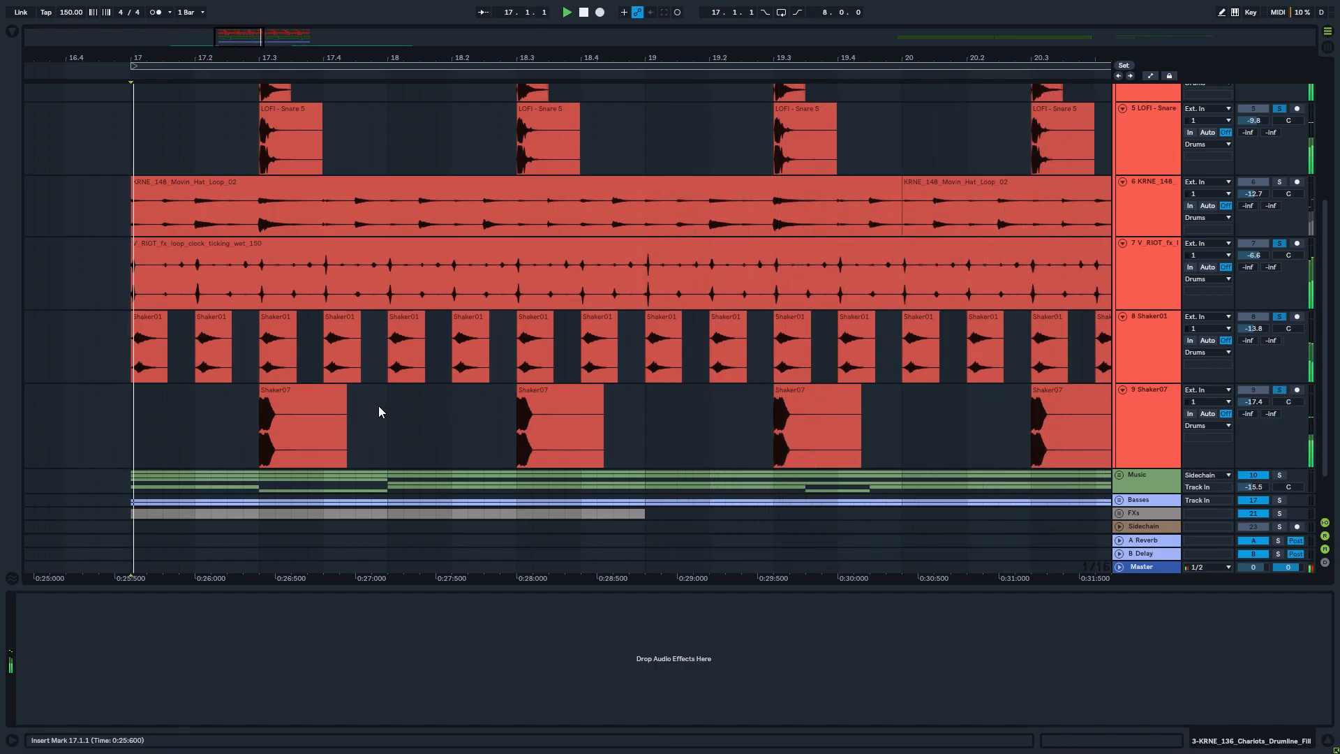
# Solo the KRNE_148 Movin Hat Loop track 6 along with the other drums and look over the drum tracks
pyautogui.moveTo(915, 237); pyautogui.dragTo(844, 392)
pyautogui.click(1280, 337)
pyautogui.moveTo(793, 329); pyautogui.dragTo(768, 127)
pyautogui.moveTo(921, 147); pyautogui.dragTo(795, 387)
pyautogui.moveTo(893, 228); pyautogui.dragTo(600, 365)
pyautogui.scroll(-4, 939, 240)
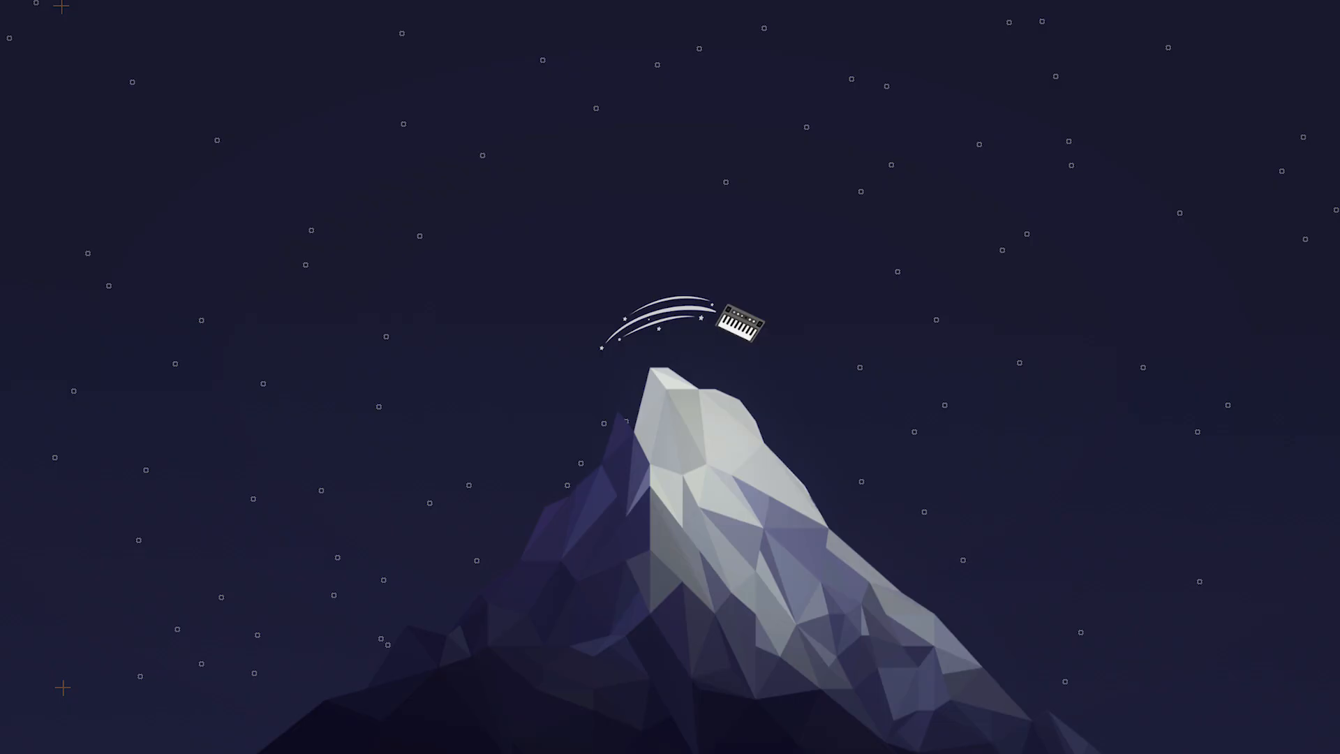